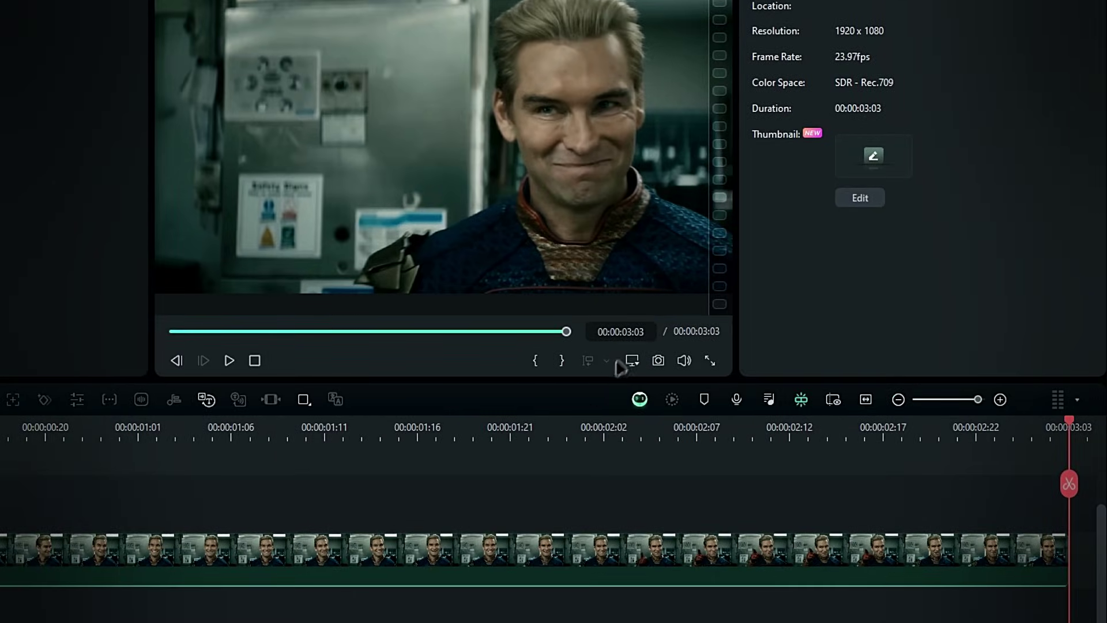
Set the project frame rate to 60 fps and fit the whole clip in the timeline
left_click(632, 361)
left_click(644, 387)
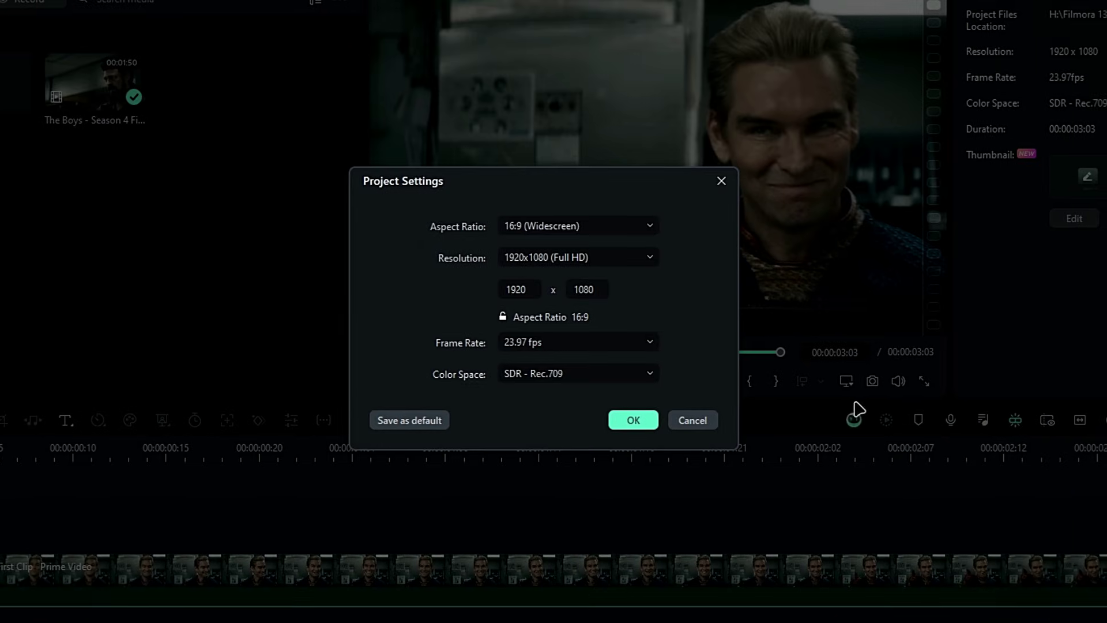
left_click(619, 341)
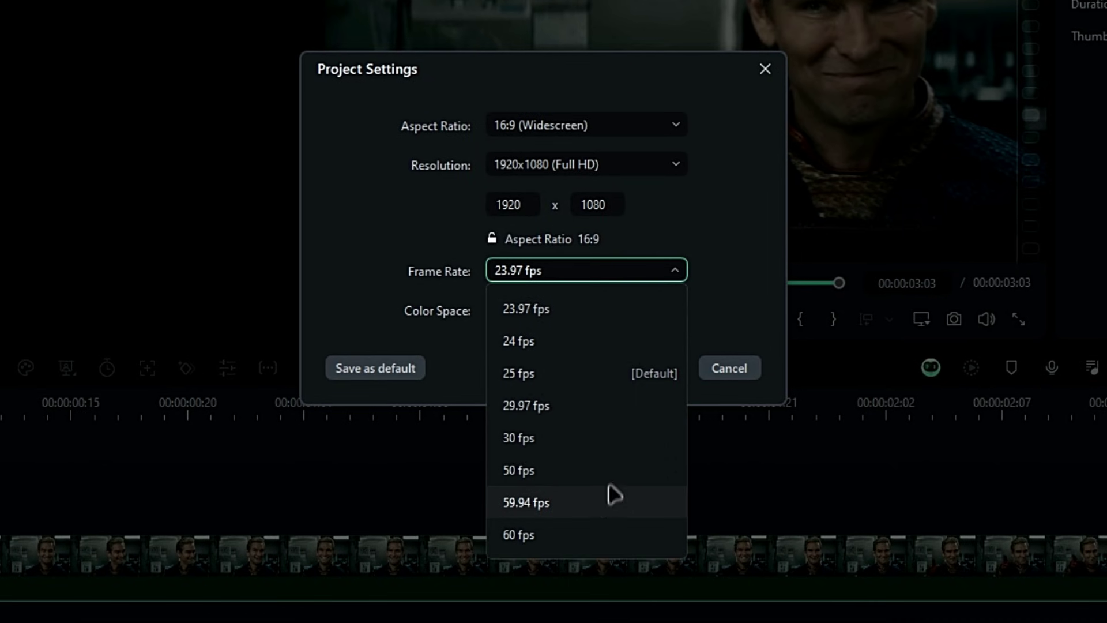
left_click(580, 530)
left_click(654, 368)
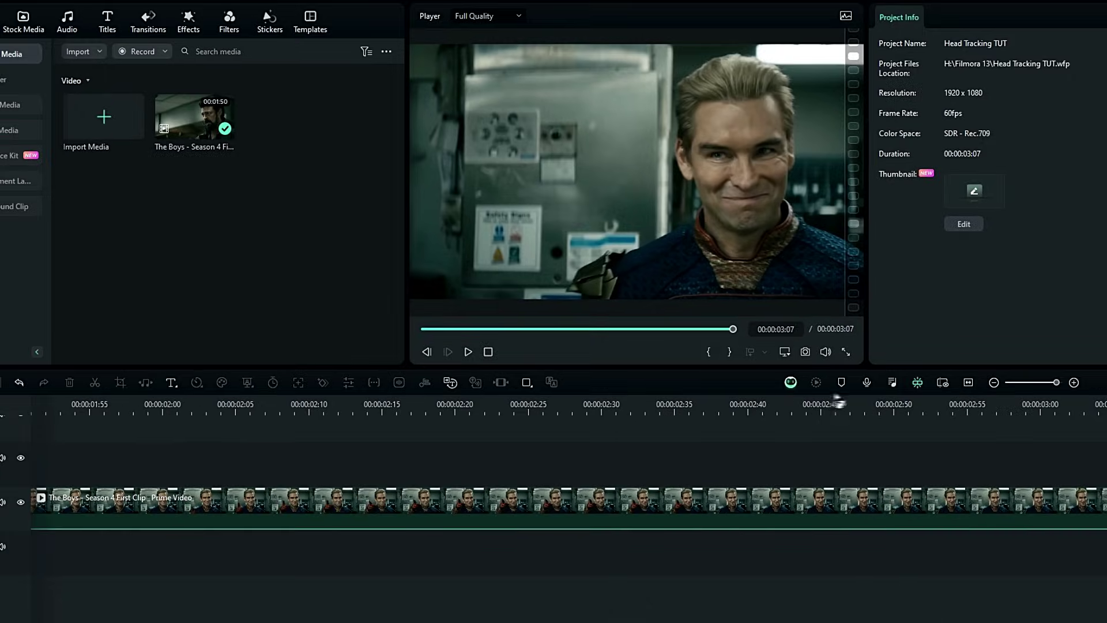
left_click(969, 383)
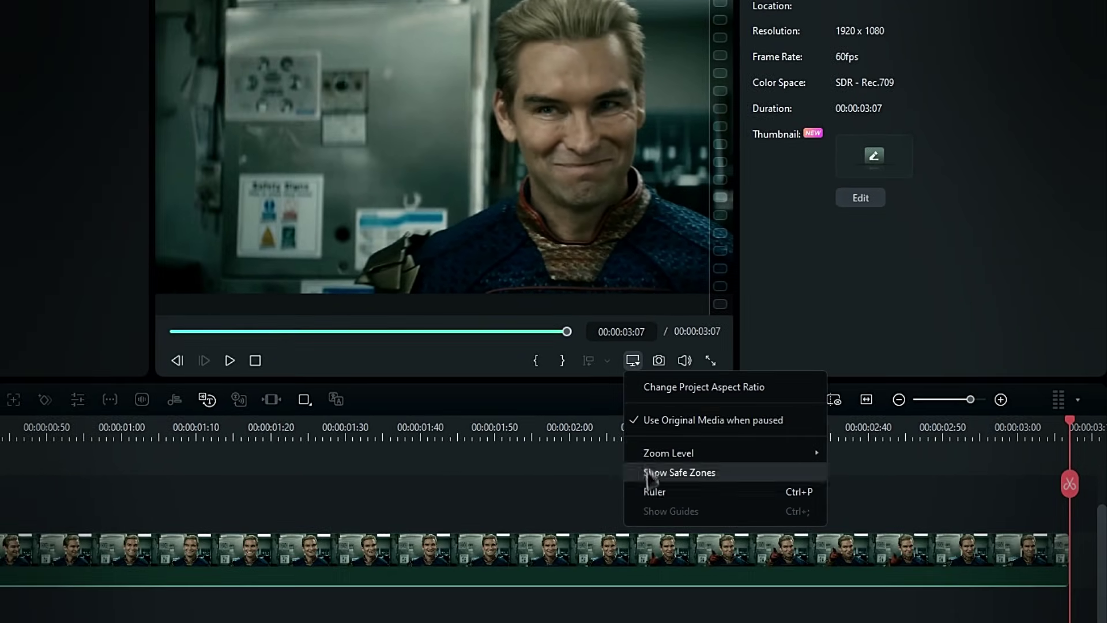
Show the player's rulers and add a vertical guide at position 960
left_click(654, 491)
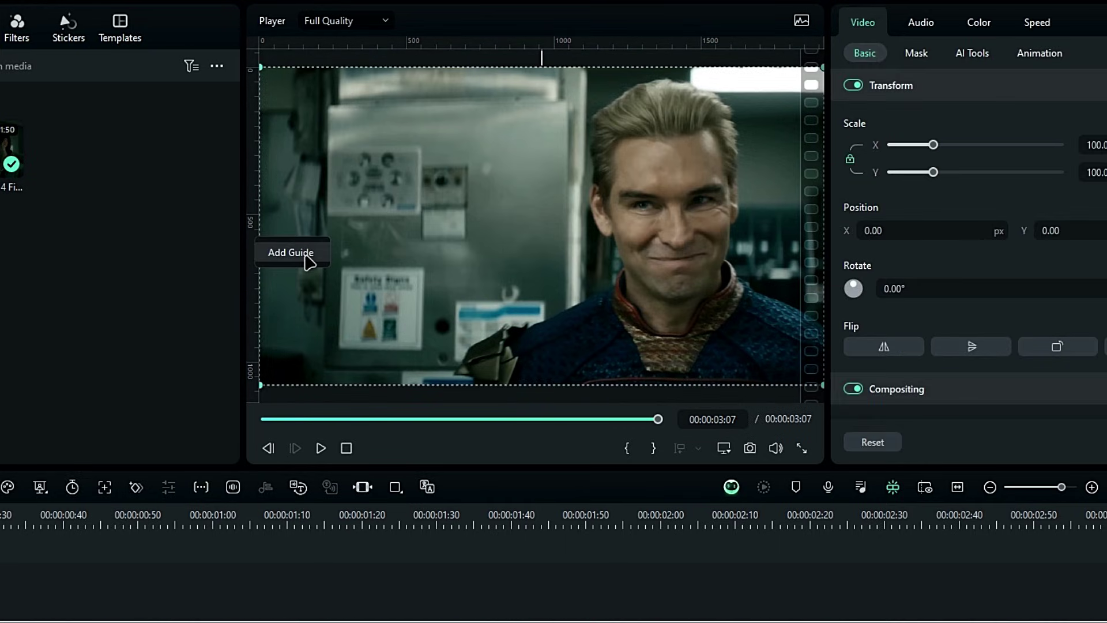
left_click(306, 257)
left_click(252, 382)
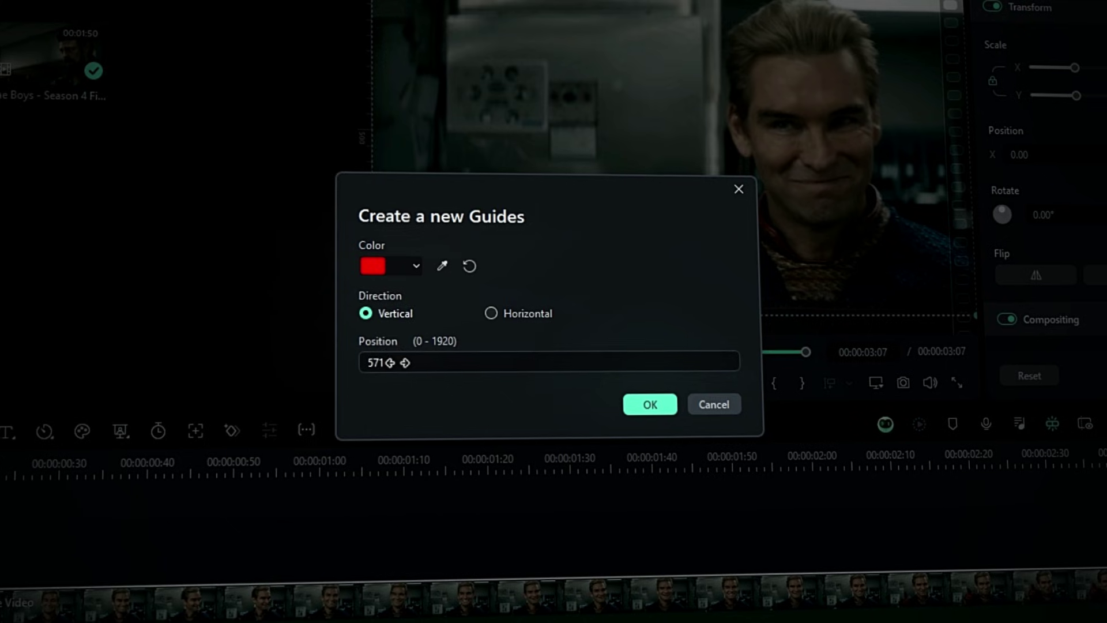
key("ctrl+a")
type("960")
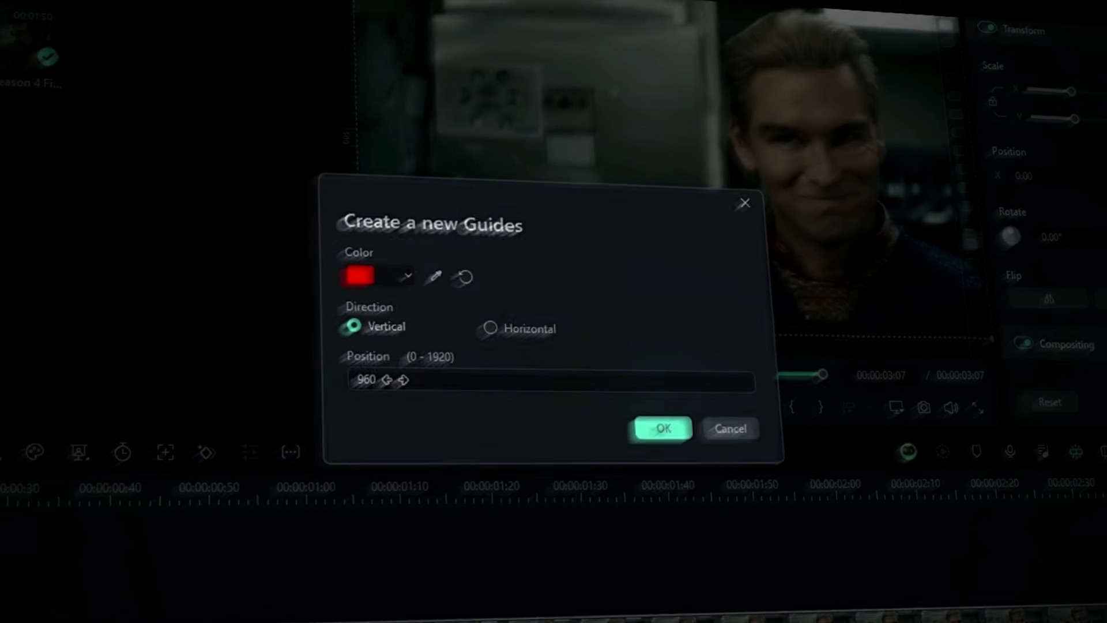
key("Return")
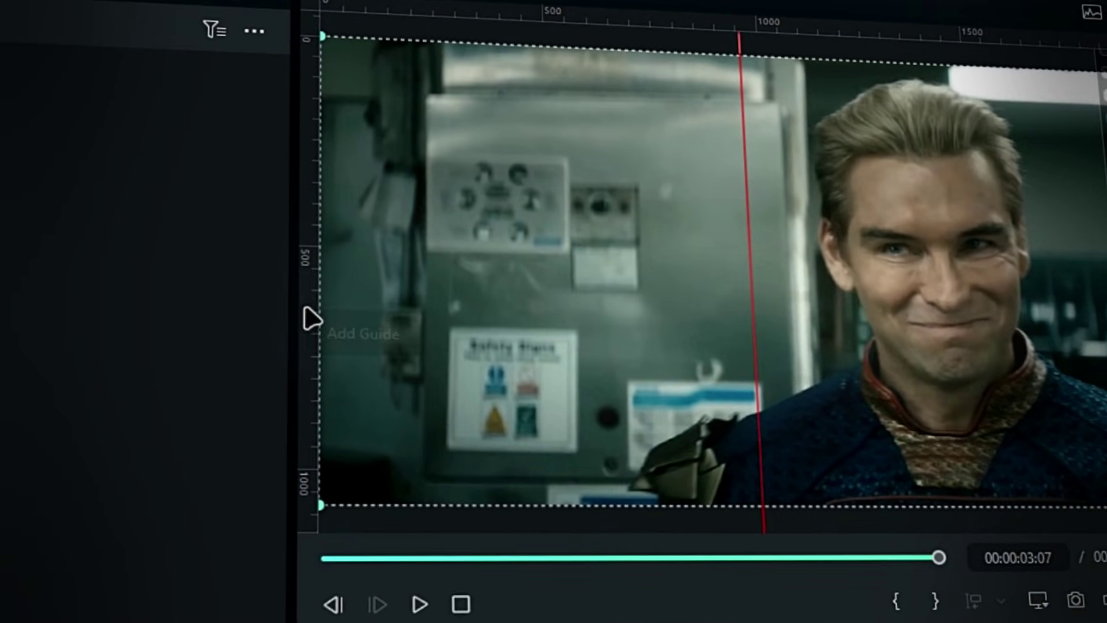
Add a horizontal guide at position 540 to the player
right_click(202, 302)
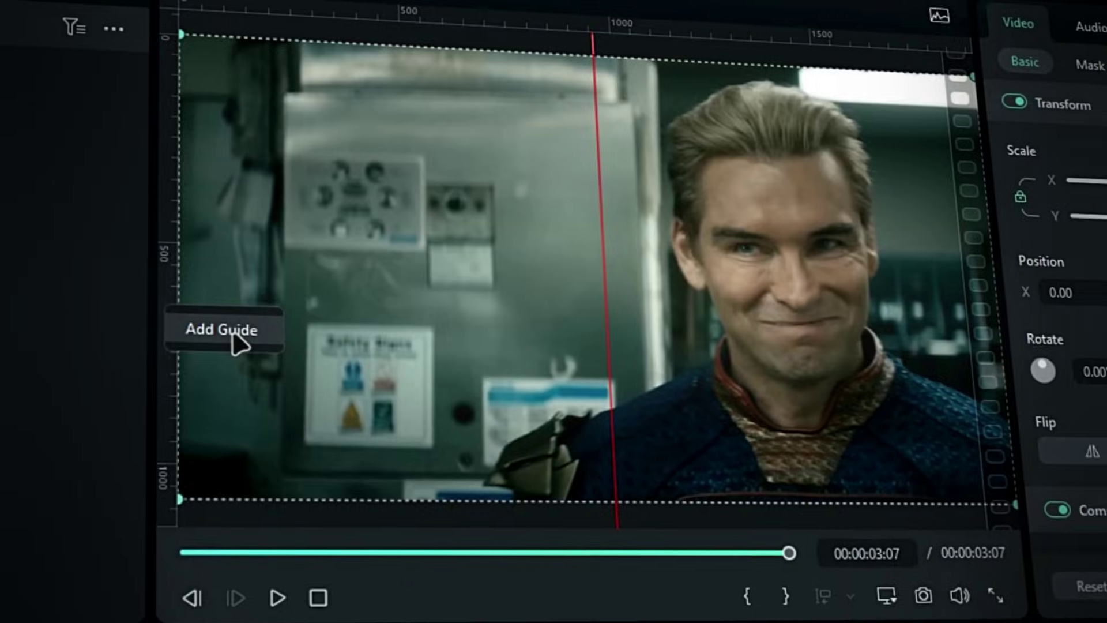
left_click(236, 343)
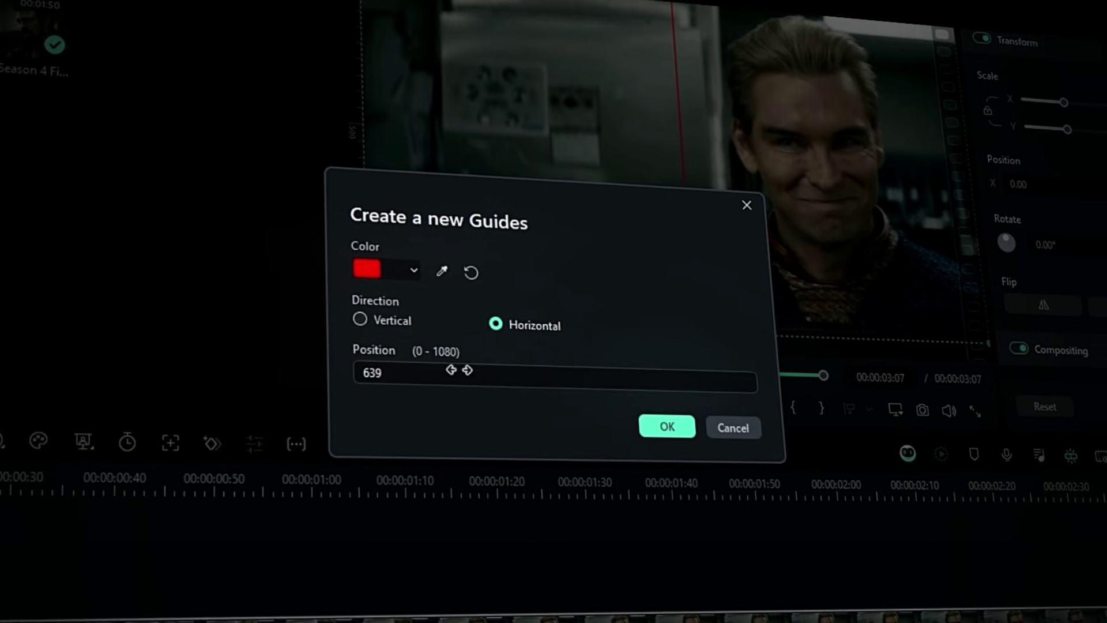
double_click(456, 372)
type("540")
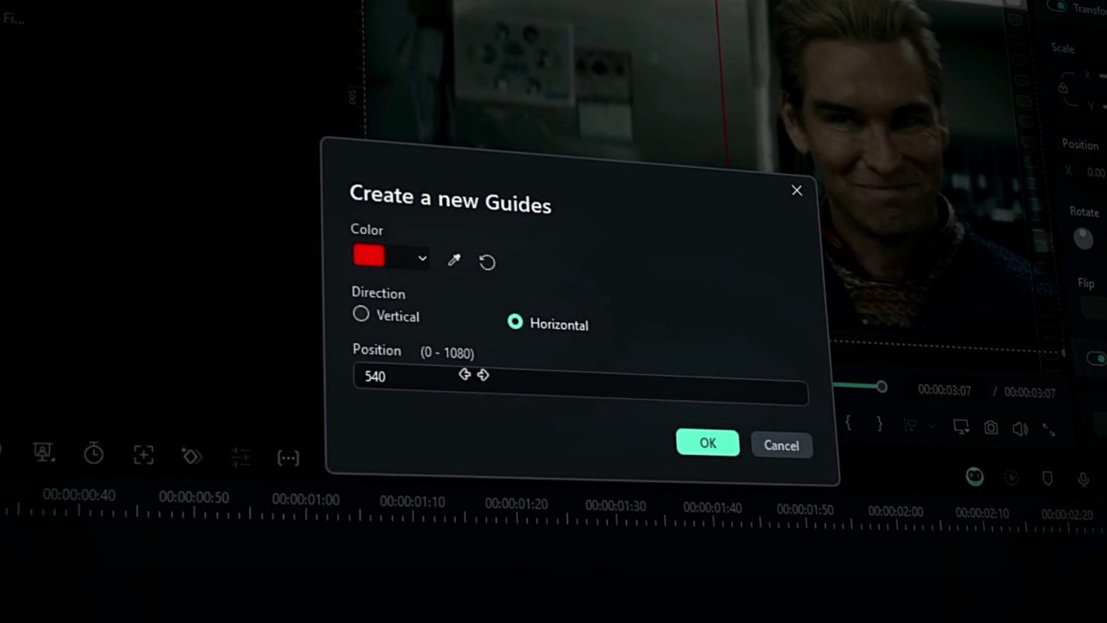
key("Return")
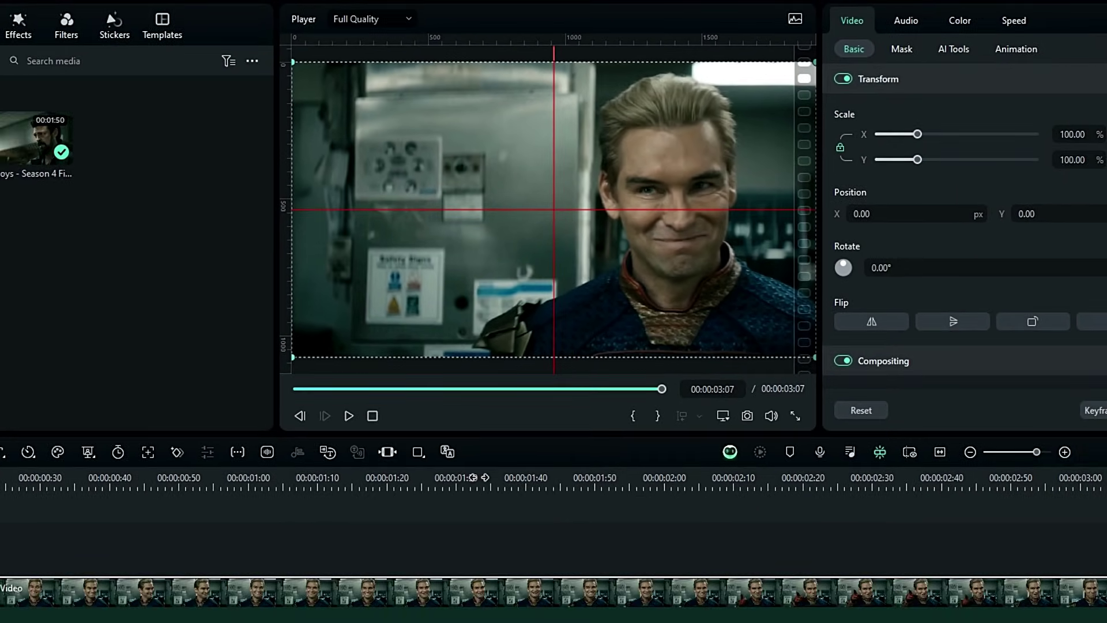
At the clip's start, centre the man's nose on the guide crossing at about X -265.93, Y -46.63, and add a position keyframe
left_click_drag(454, 532, 423, 534)
left_click_drag(424, 470, 505, 446)
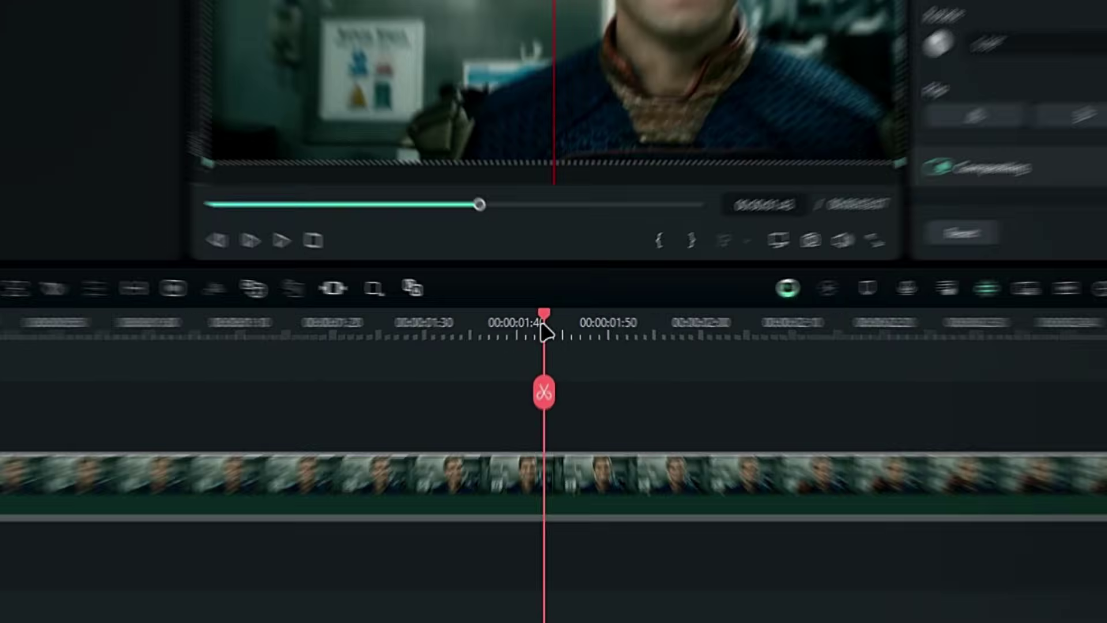
left_click_drag(544, 548, 94, 380)
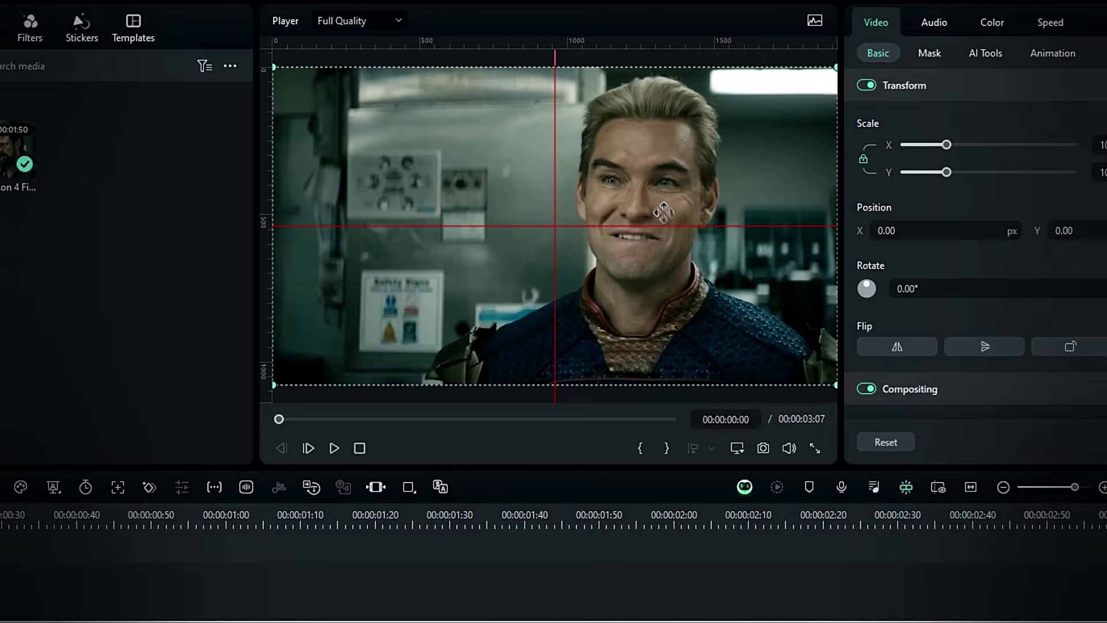
left_click_drag(630, 266, 555, 285)
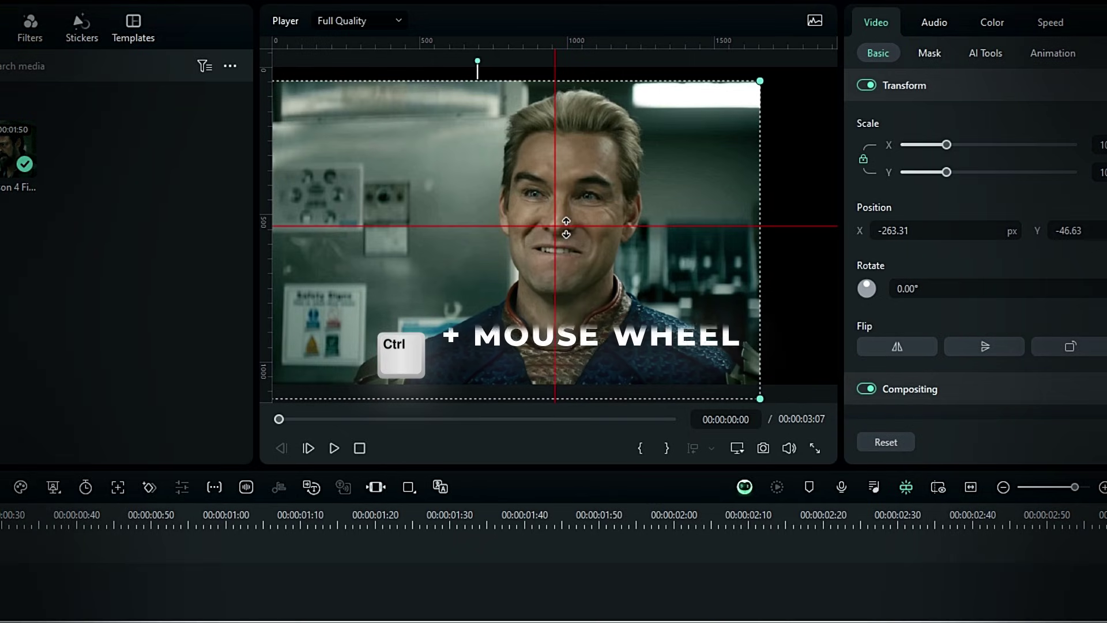
scroll(566, 227, "up", 5, "ctrl")
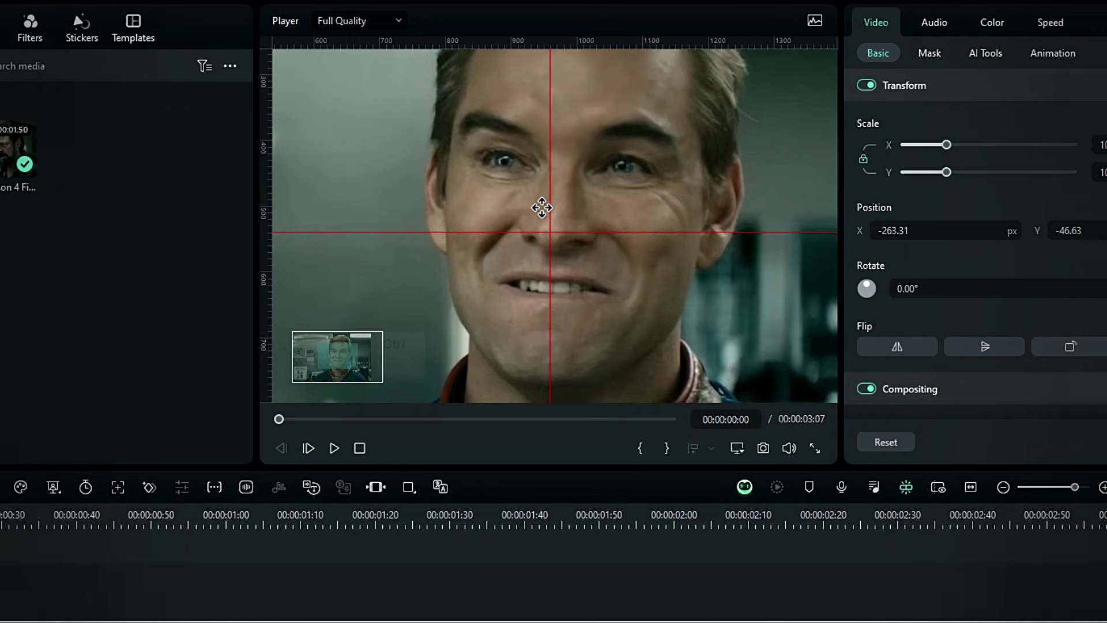
left_click_drag(605, 297, 613, 285)
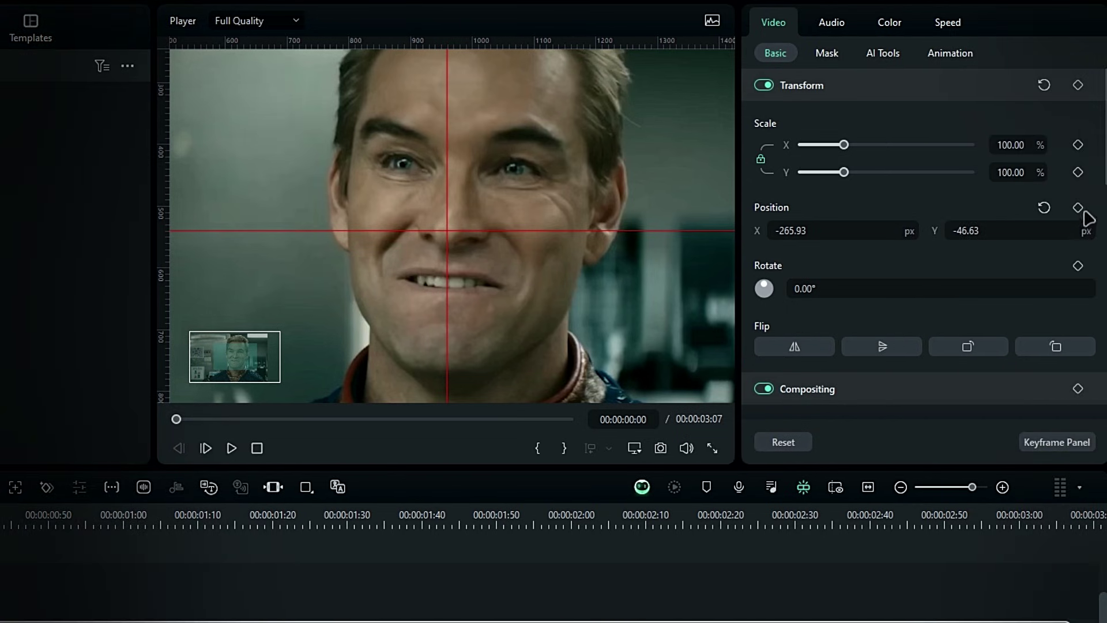
left_click(1077, 209)
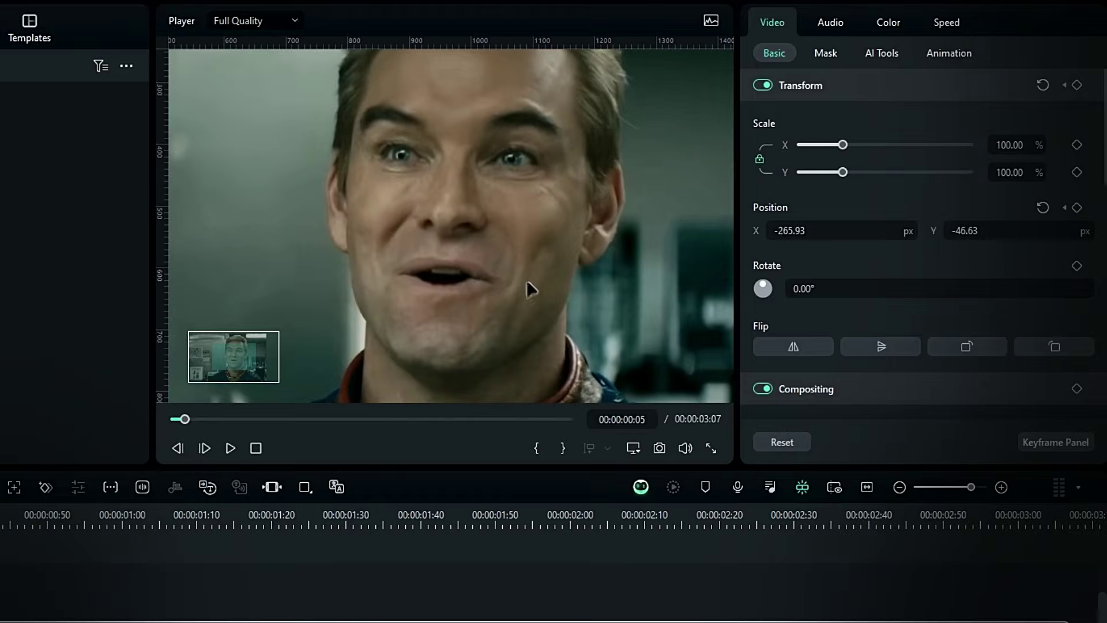
Re-centre the nose on the guides at frame 5 (about X -262, Y -68.9) and frame 10 (about X -272.5, Y -78.1)
left_click_drag(525, 283, 532, 287)
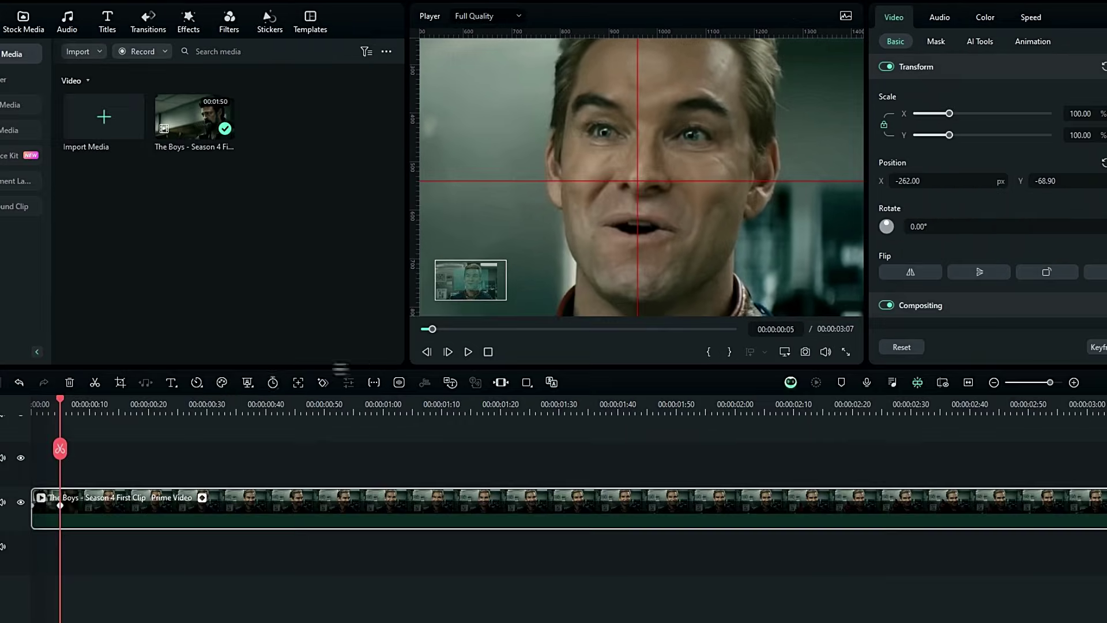
left_click(91, 407)
left_click_drag(692, 231, 687, 224)
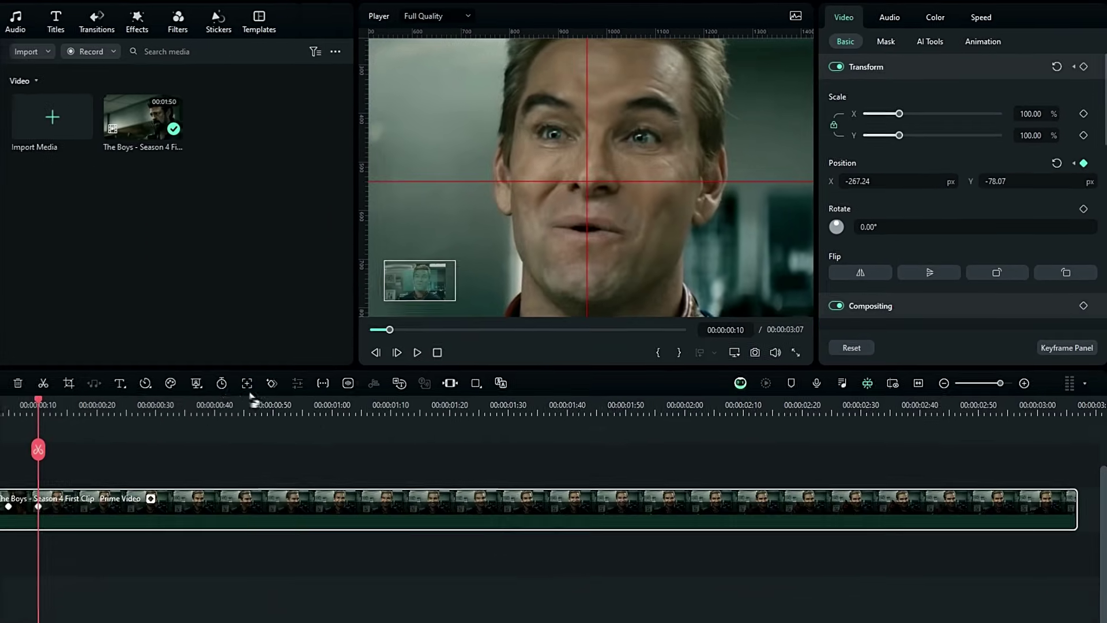
Continue re-centring the nose on the guide crossing every five frames up to 00:00:01:25, reaching about X -360, Y -24
left_click(69, 406)
left_click_drag(593, 319, 599, 317)
left_click(99, 407)
left_click(128, 406)
left_click_drag(621, 336, 591, 317)
left_click(158, 406)
key("Right")
key("Right")
key("Right")
key("Right")
key("Right")
key("Right")
key("Right")
key("Right")
key("Right")
key("Right")
left_click_drag(702, 247, 656, 222)
key("Right")
key("Right")
key("Right")
key("Right")
key("Right")
key("Right")
key("Right")
key("Right")
key("Right")
key("Right")
key("Right")
key("Right")
key("Right")
key("Right")
key("Right")
Keyframe the nose onto the guide crossing every five frames from 00:00:01:25 to 00:00:02:05, reaching about X -365, Y 16
key("Right")
key("Right")
key("Right")
key("Right")
key("Right")
key("Right")
key("Right")
key("Right")
key("Right")
key("Right")
key("Right")
key("Right")
key("Right")
key("Right")
key("Right")
key("Right")
key("Right")
key("Right")
key("Right")
key("Right")
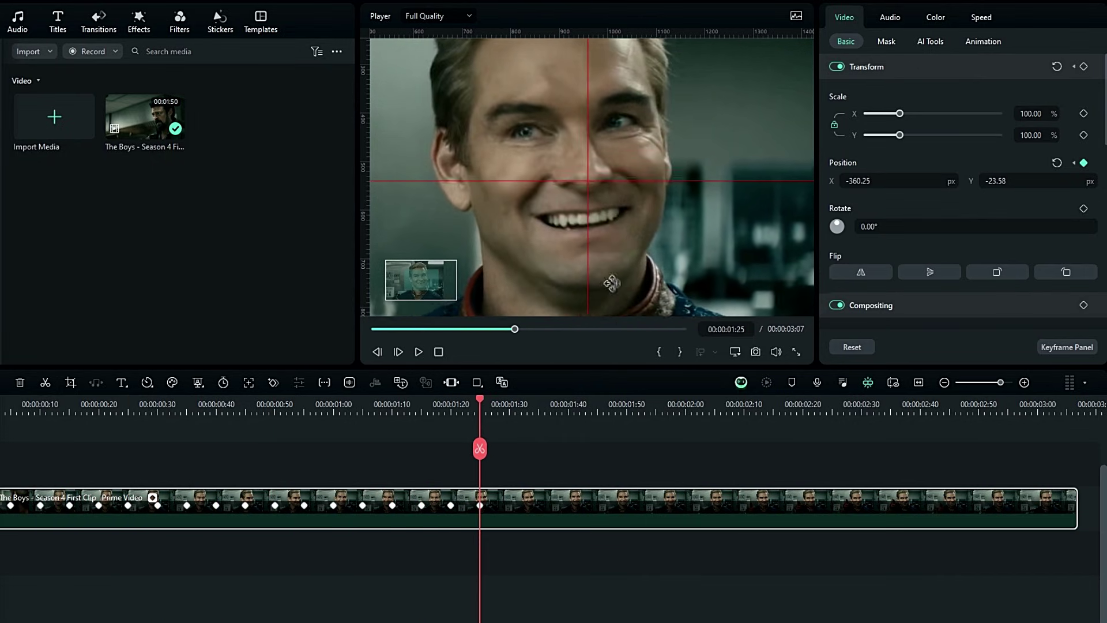
Keep keyframing the nose onto the guide crossing every five frames from 00:00:02:05 to the end of the clip
key("Right")
key("Right")
key("Right")
key("Right")
key("Right")
key("Right")
key("Right")
key("Right")
key("Right")
key("Right")
left_click_drag(631, 268, 625, 271)
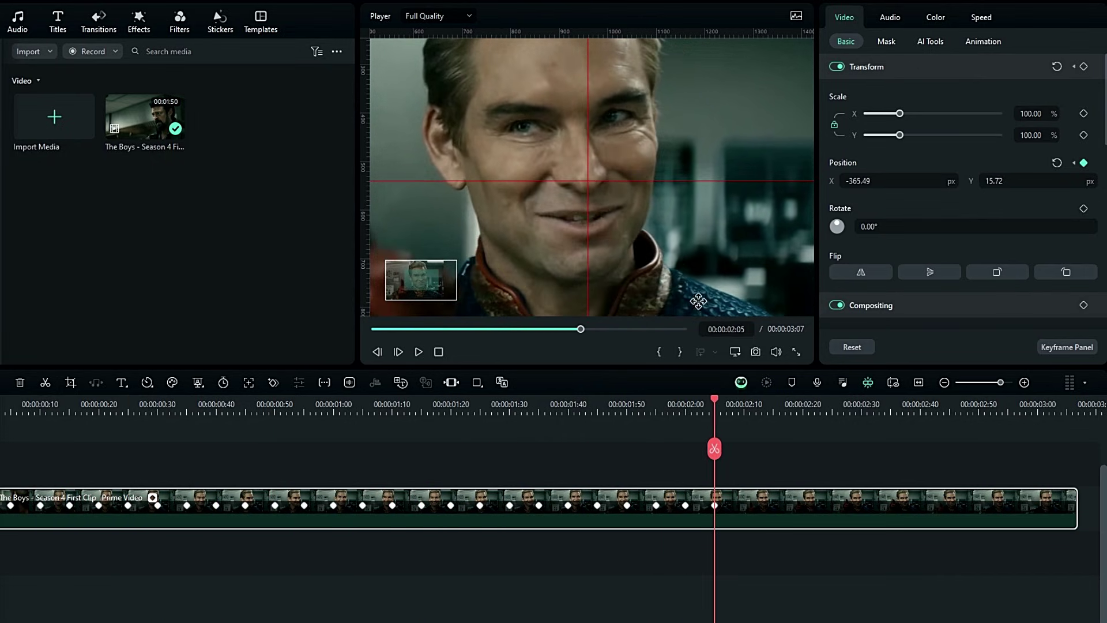
key("Right")
key("Right")
key("Right")
key("Right")
key("Right")
key("Right")
key("Right")
key("Right")
key("Right")
key("Right")
left_click_drag(732, 222, 767, 248)
key("Right")
key("Right")
key("Right")
key("Right")
key("Right")
left_click_drag(769, 247, 784, 229)
key("Right")
key("Right")
key("Right")
key("Right")
key("Right")
key("Right")
key("Right")
key("Right")
key("Right")
key("Right")
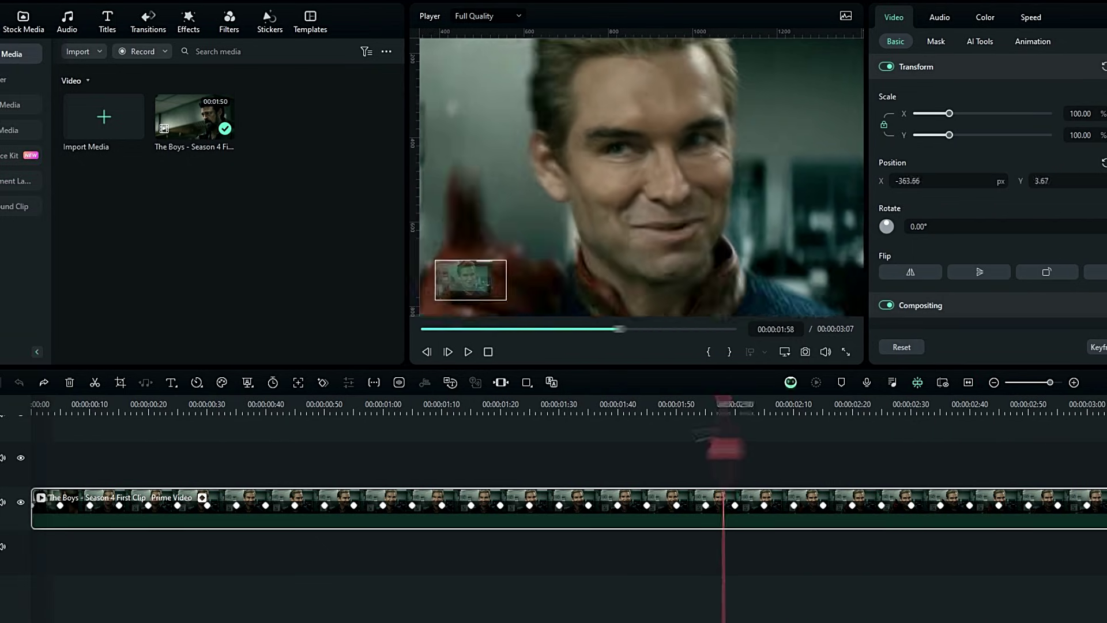
Scrub through the clip and play it from the start to check the head tracking
left_click_drag(728, 443, 772, 443)
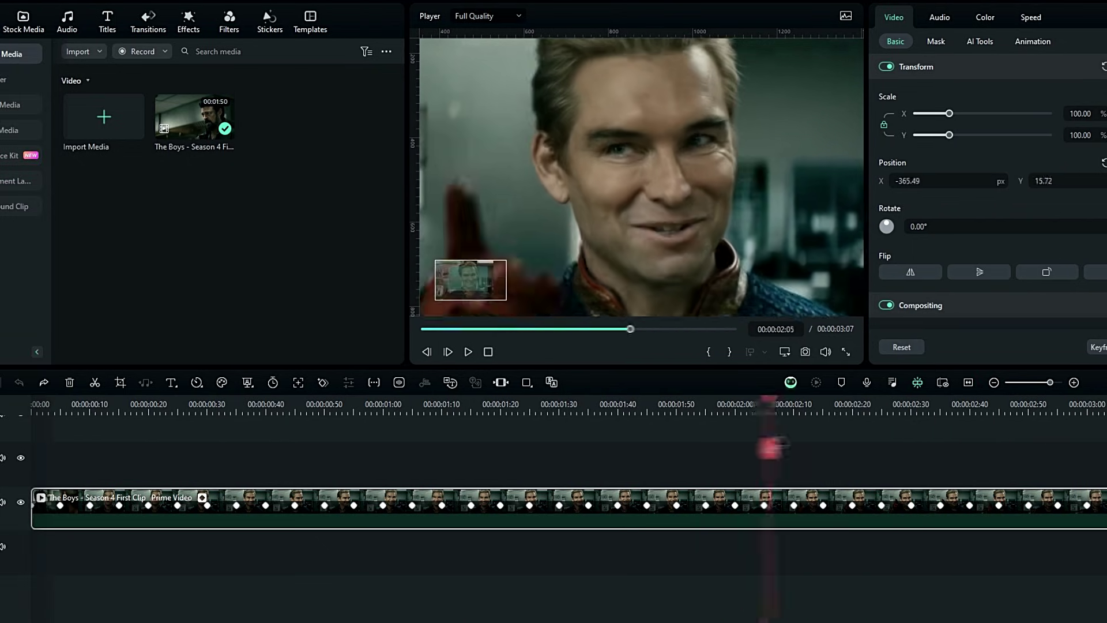
mouse_move(818, 425)
left_click(984, 428)
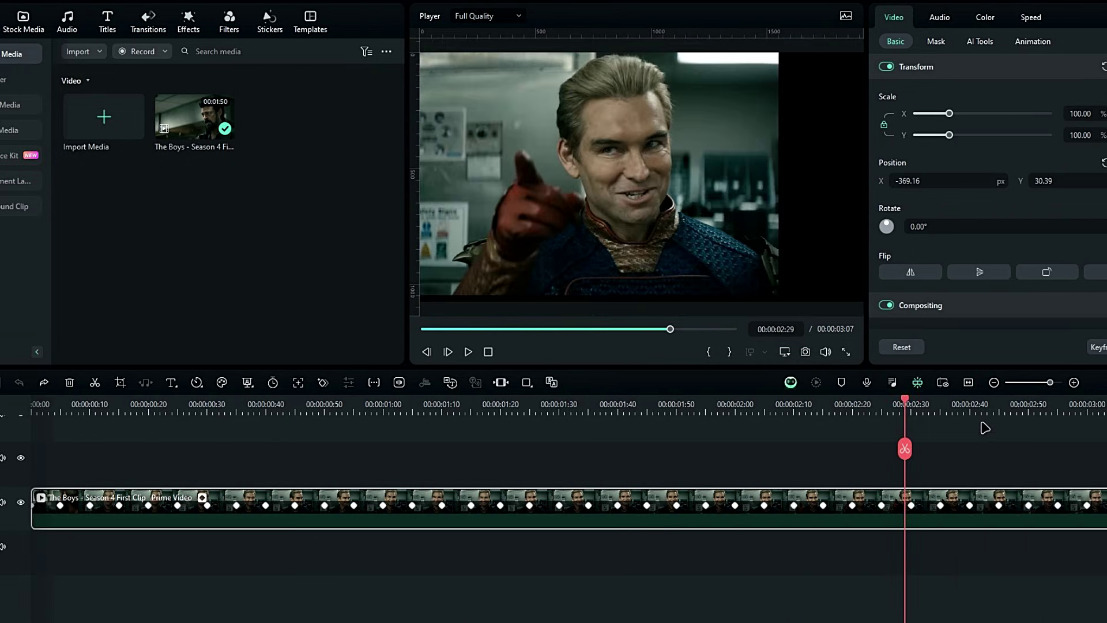
left_click_drag(908, 404, 31, 410)
key("space")
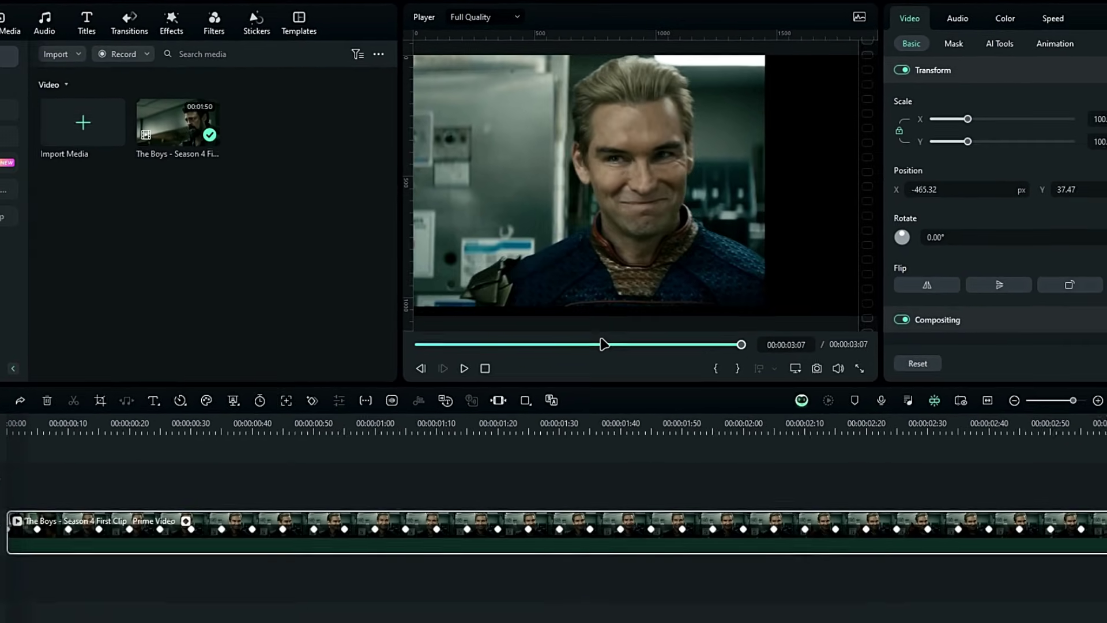
key("space")
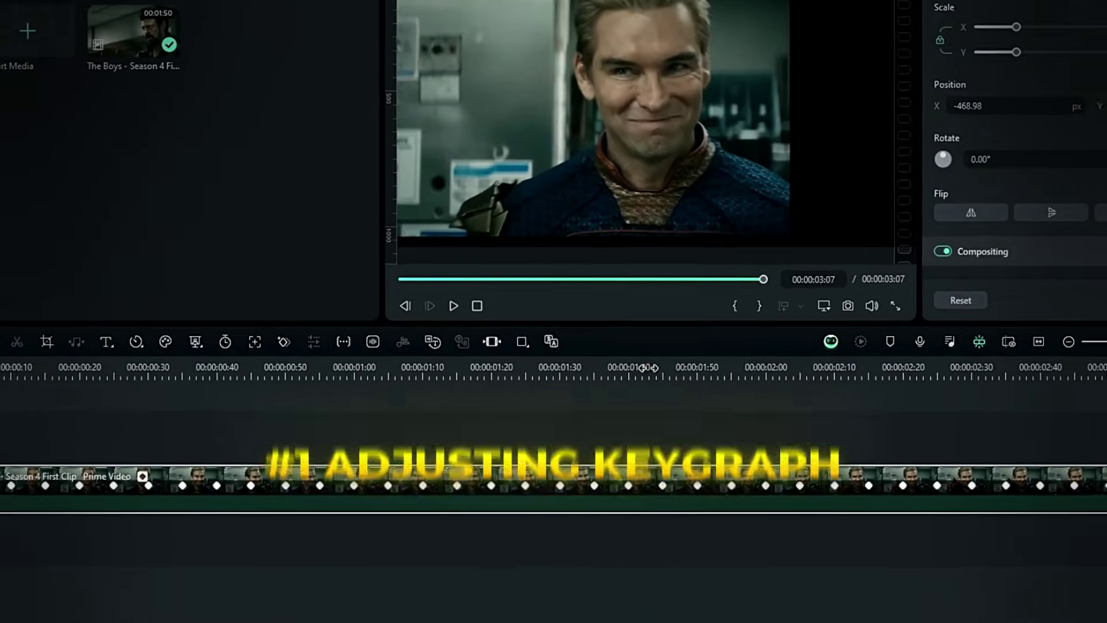
Show the keyframe panel, select all position keyframes and change their interpolation to Curve
mouse_move(630, 404)
left_mouse_down()
mouse_move(508, 418)
mouse_move(613, 430)
mouse_move(533, 411)
mouse_move(618, 414)
left_mouse_up()
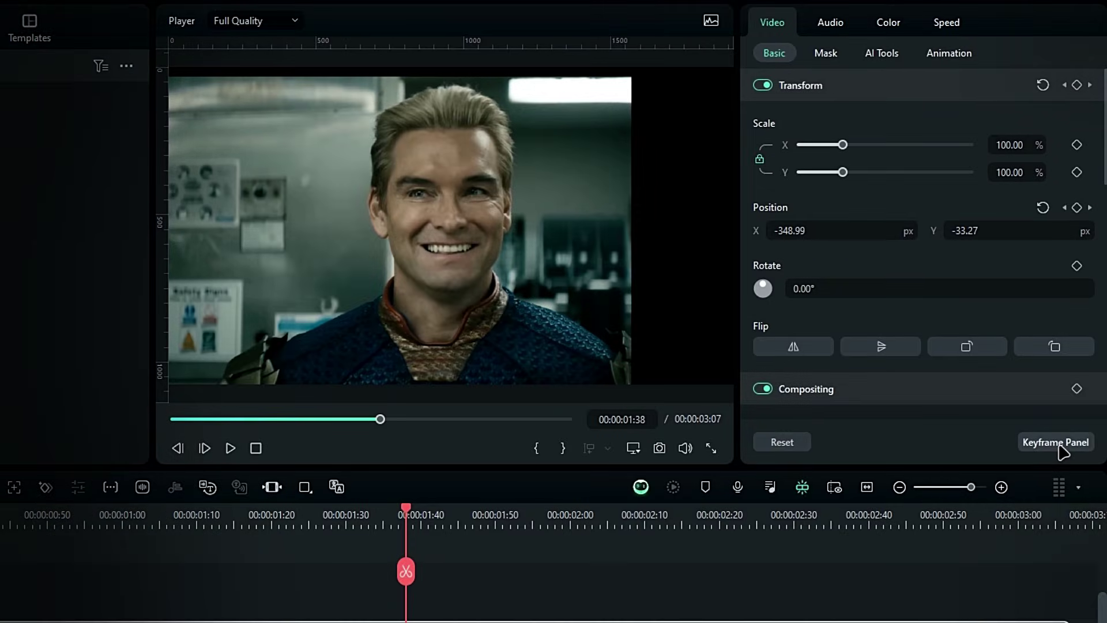
left_click(1059, 444)
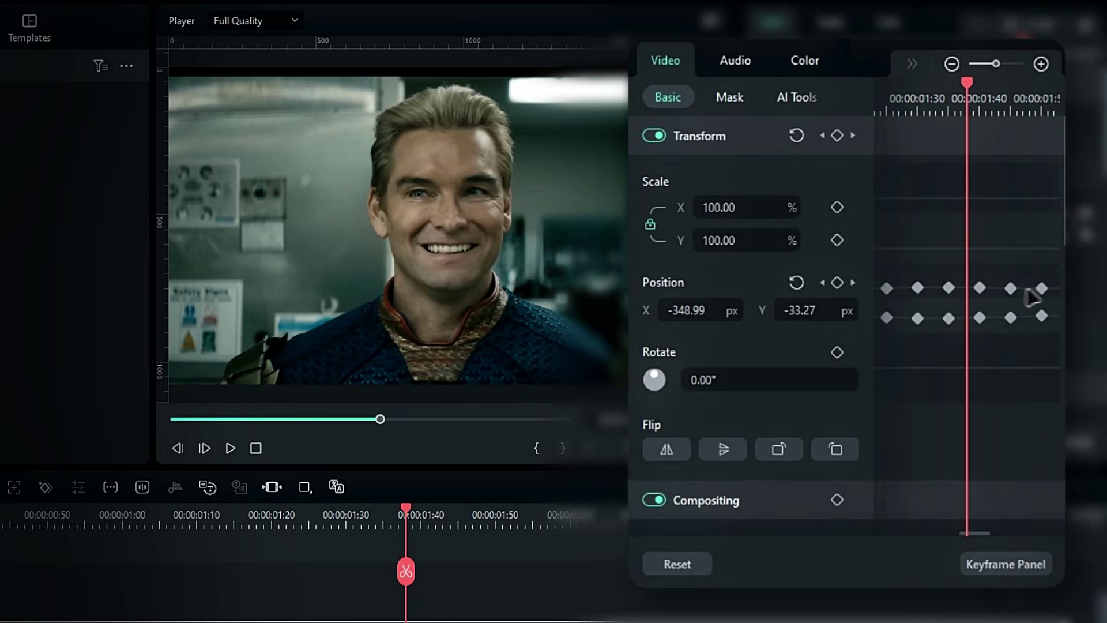
right_click(948, 287)
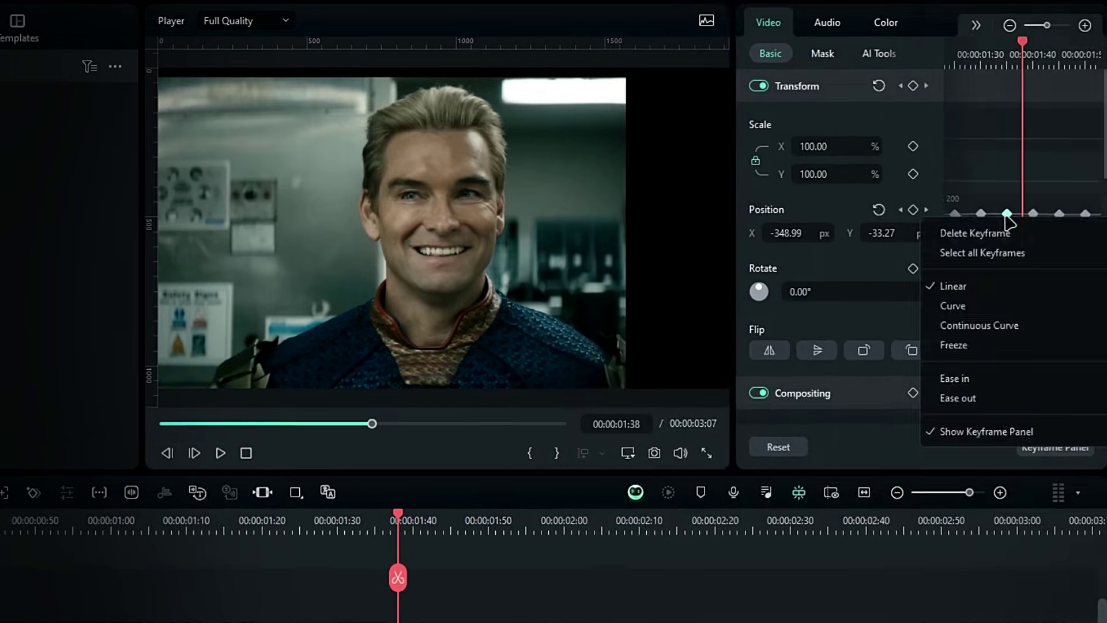
left_click(970, 273)
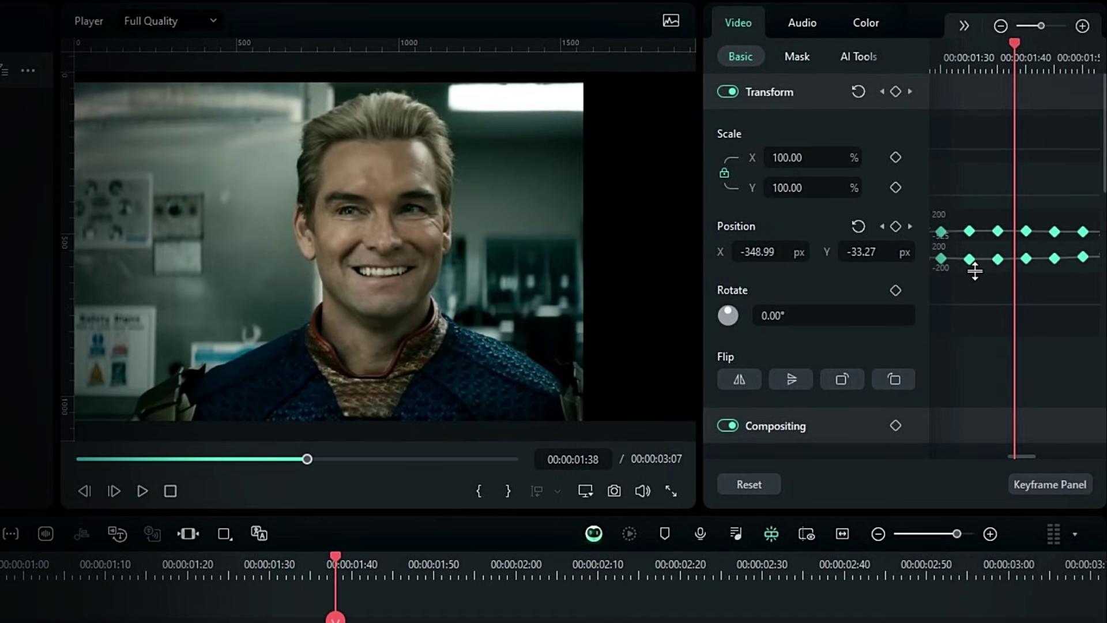
right_click(999, 261)
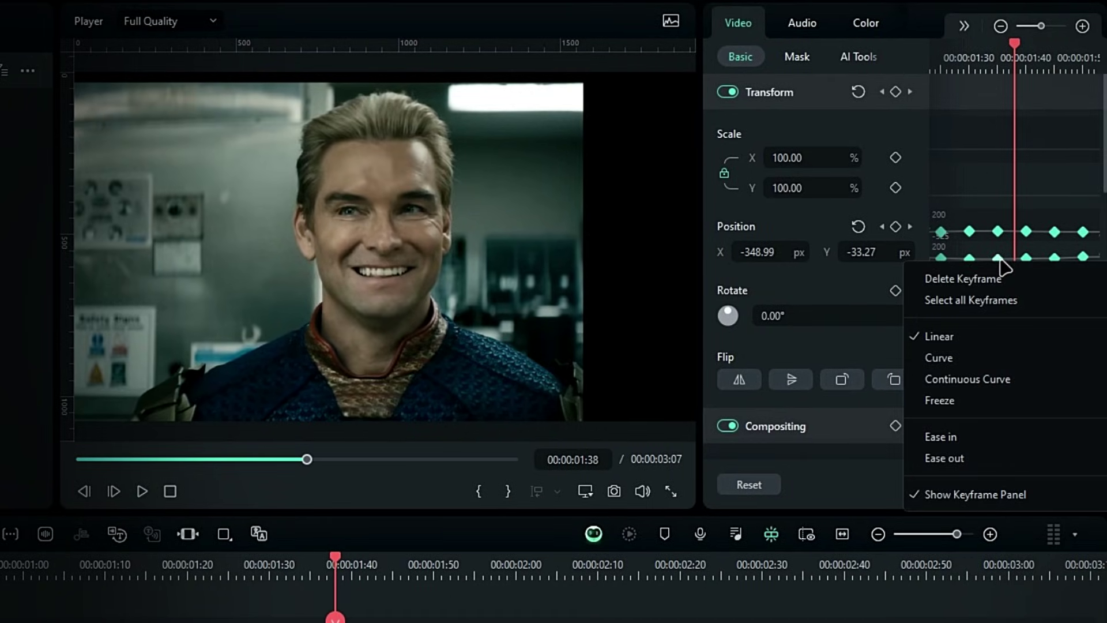
left_click(957, 362)
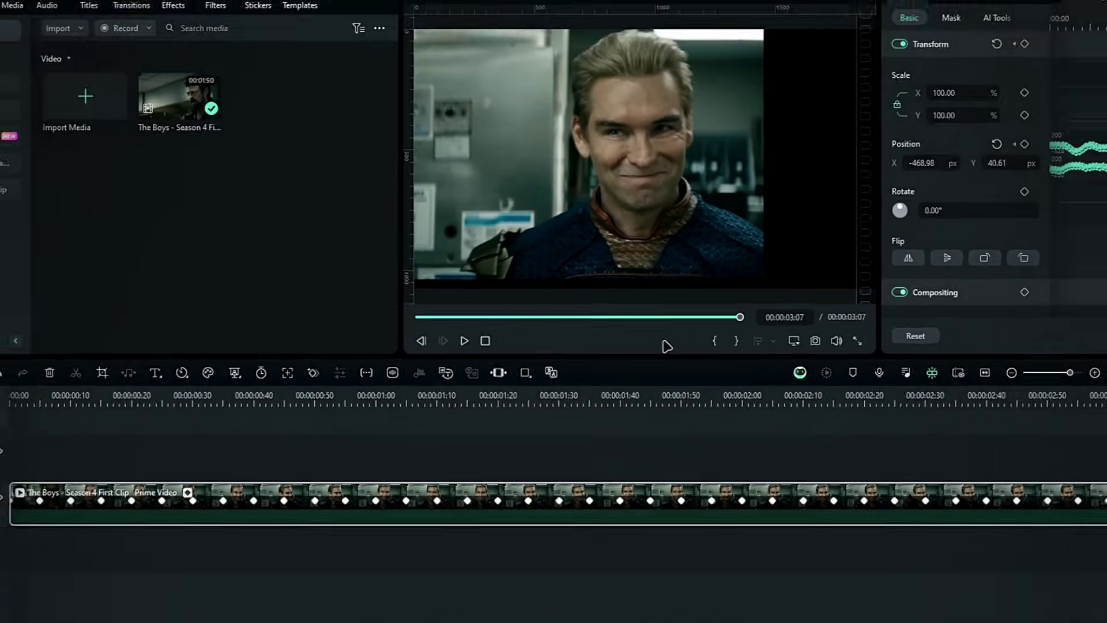
Set the clip's AI Frame Interpolation to Optical Flow in its speed settings
left_click(1029, 12)
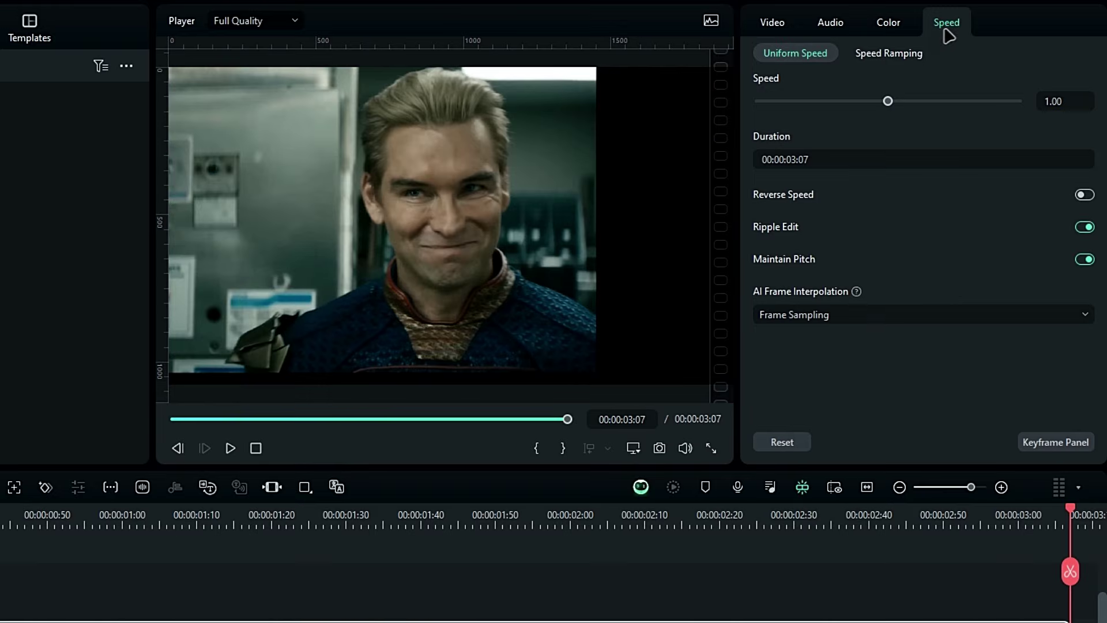
left_click(830, 318)
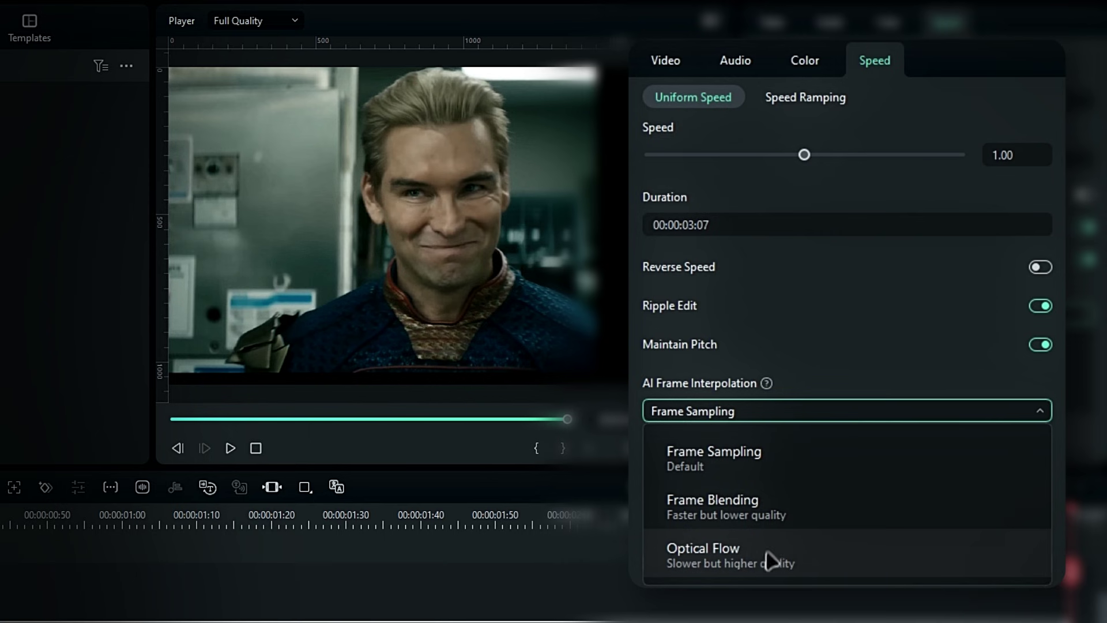
left_click(737, 563)
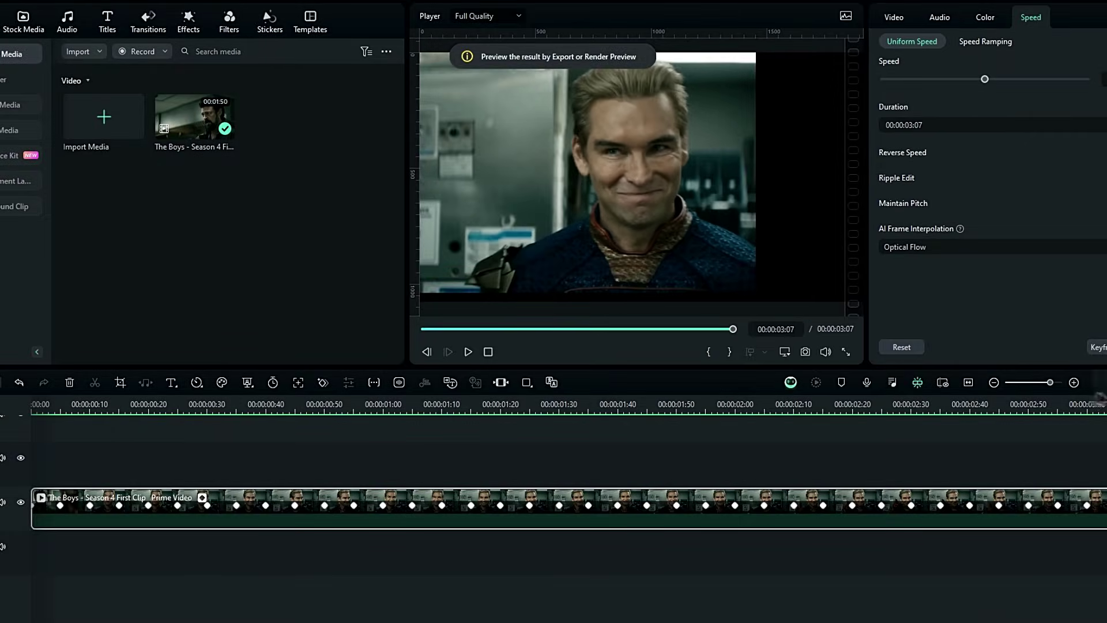
Play the tracked clip from its start and group it into a compound clip with the suggested name
left_click_drag(921, 445, 37, 449)
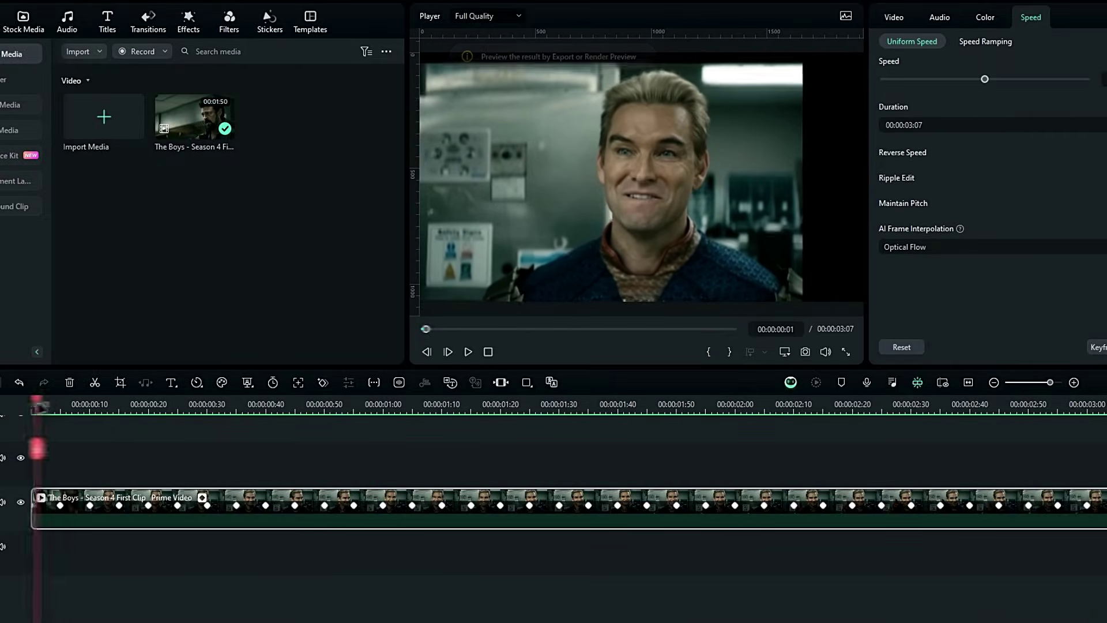
key("space")
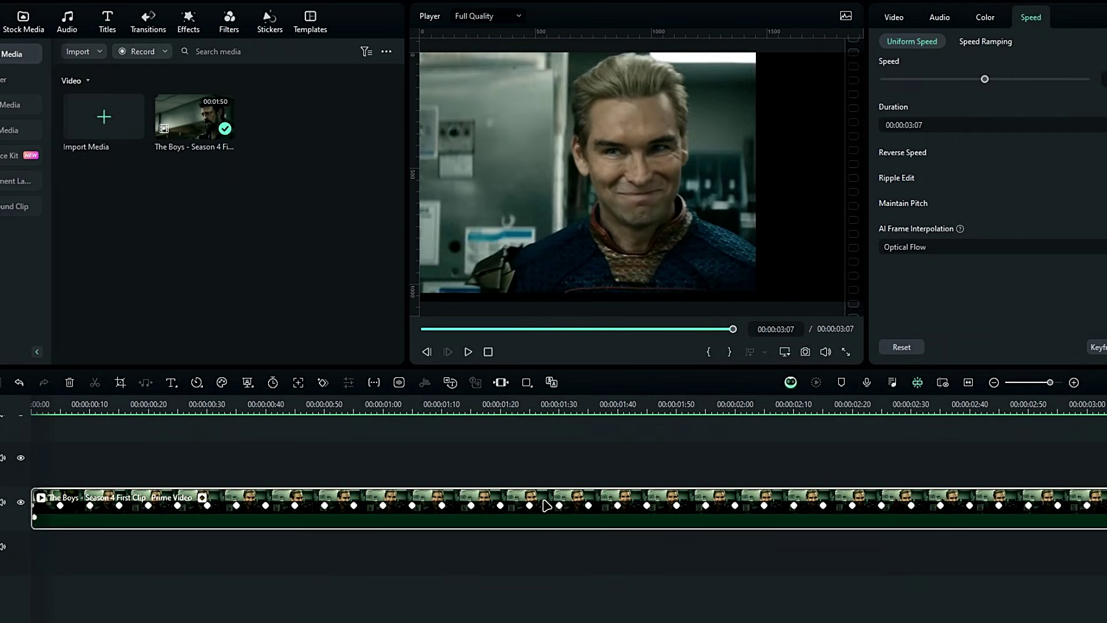
key("ctrl+g")
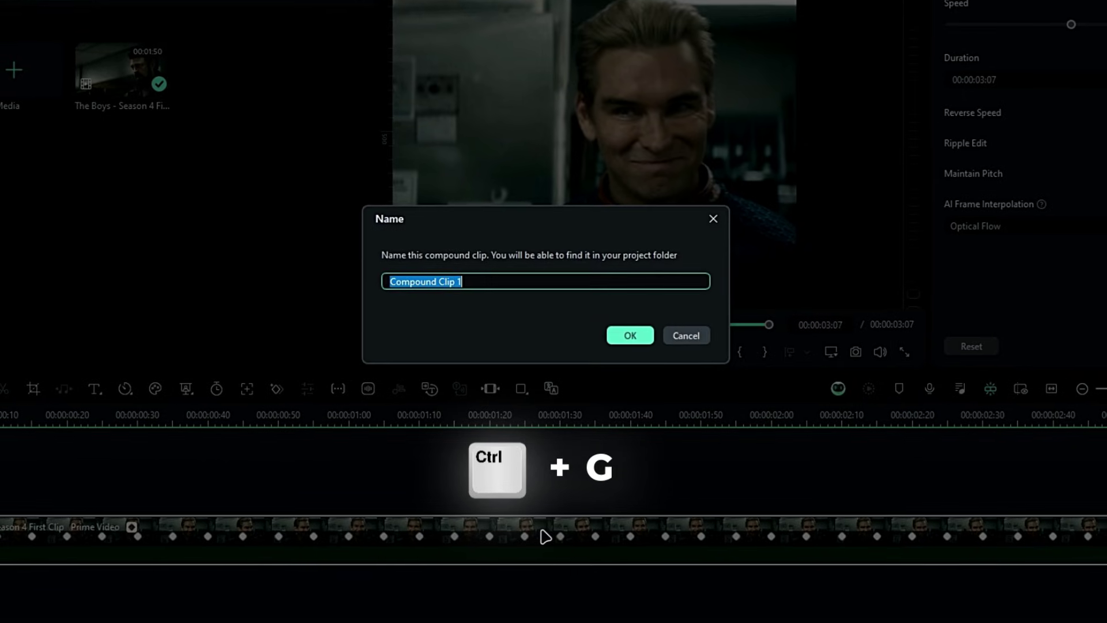
key("Return")
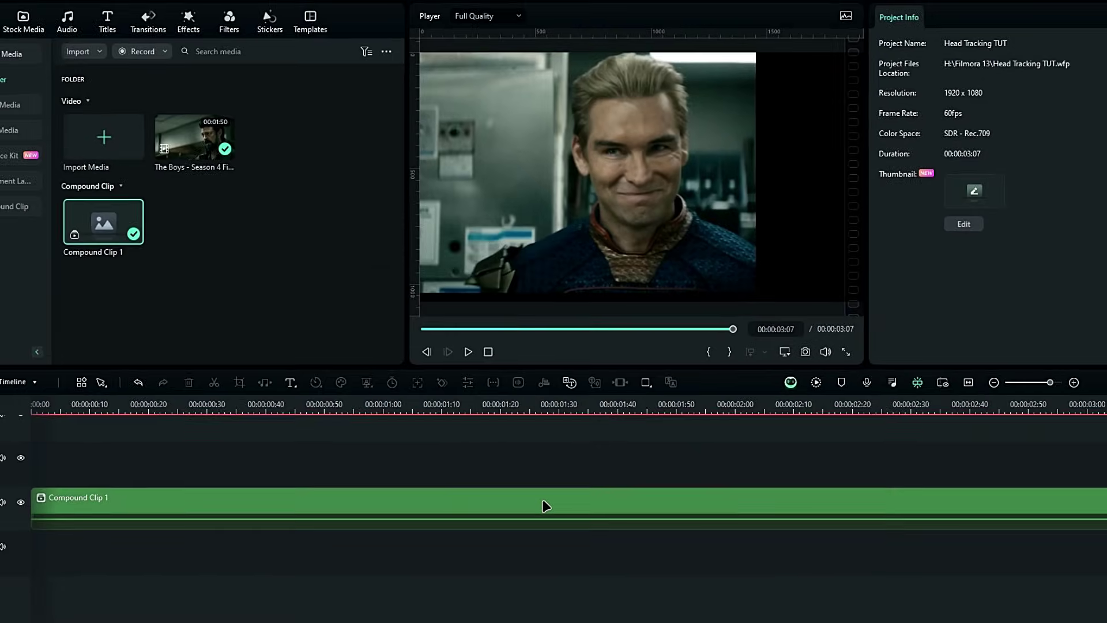
Change the project settings to a custom resolution of 1440 x 1600, keeping the frame rate at 60 fps
left_click(668, 432)
left_click(735, 360)
left_click(795, 386)
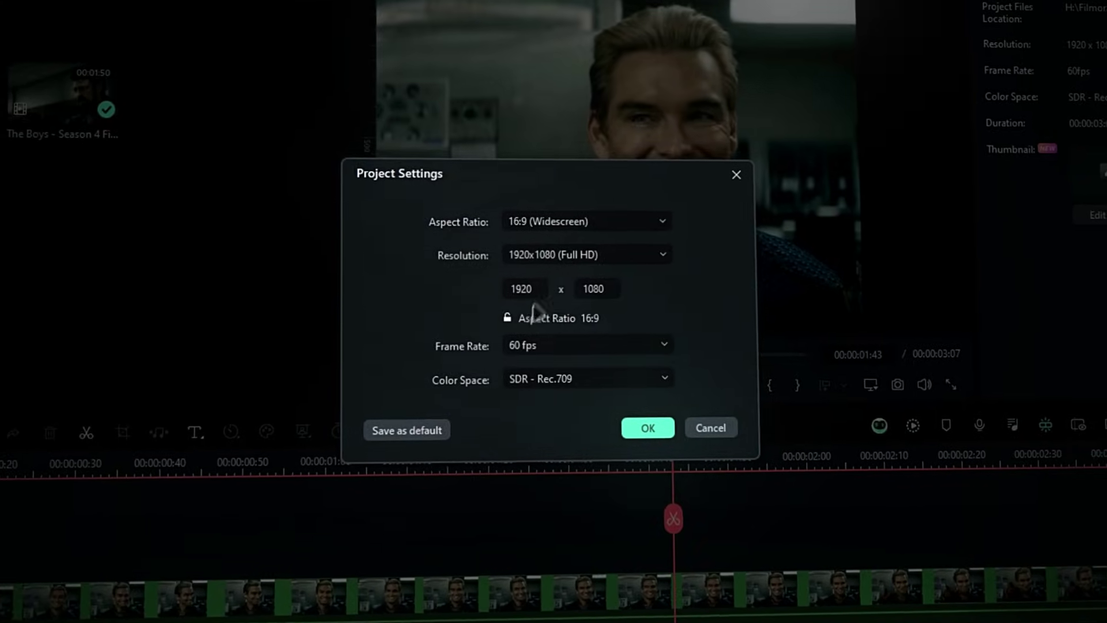
double_click(536, 289)
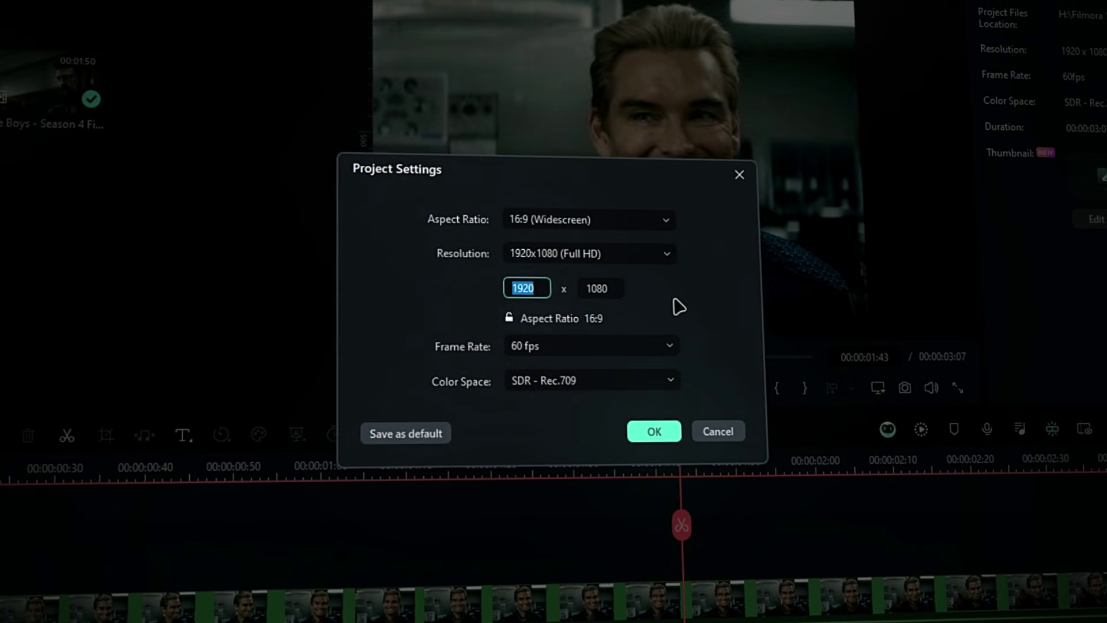
type("1440")
double_click(606, 283)
type("1600")
key("Return")
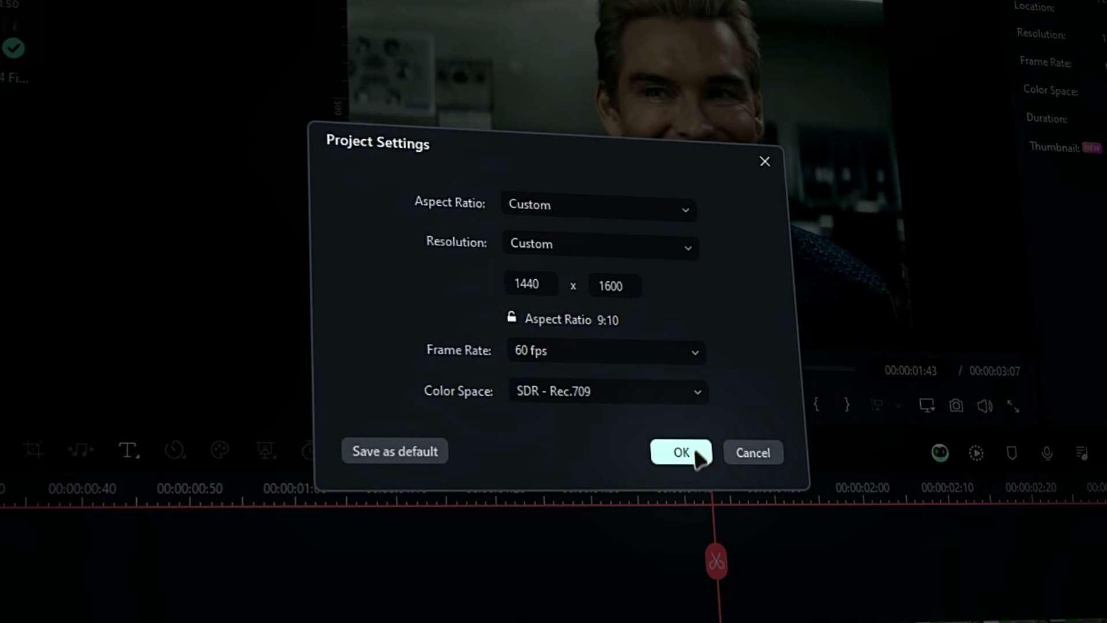
left_click(680, 452)
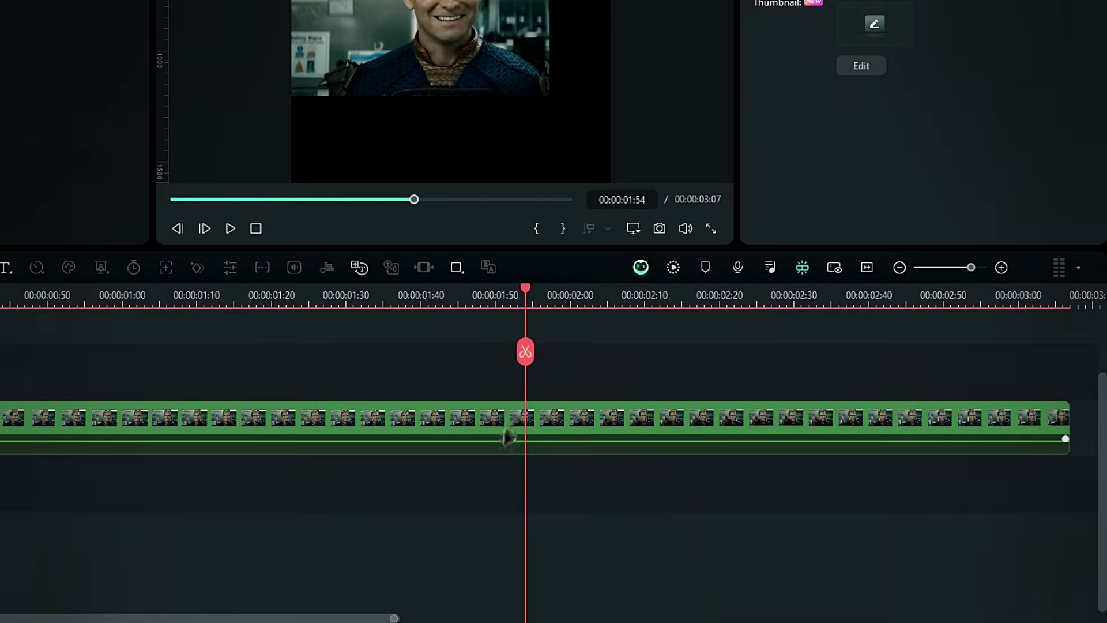
Scale the compound clip to 220% and set its position to X 18 and Y 38 so it fills the frame
left_click(514, 418)
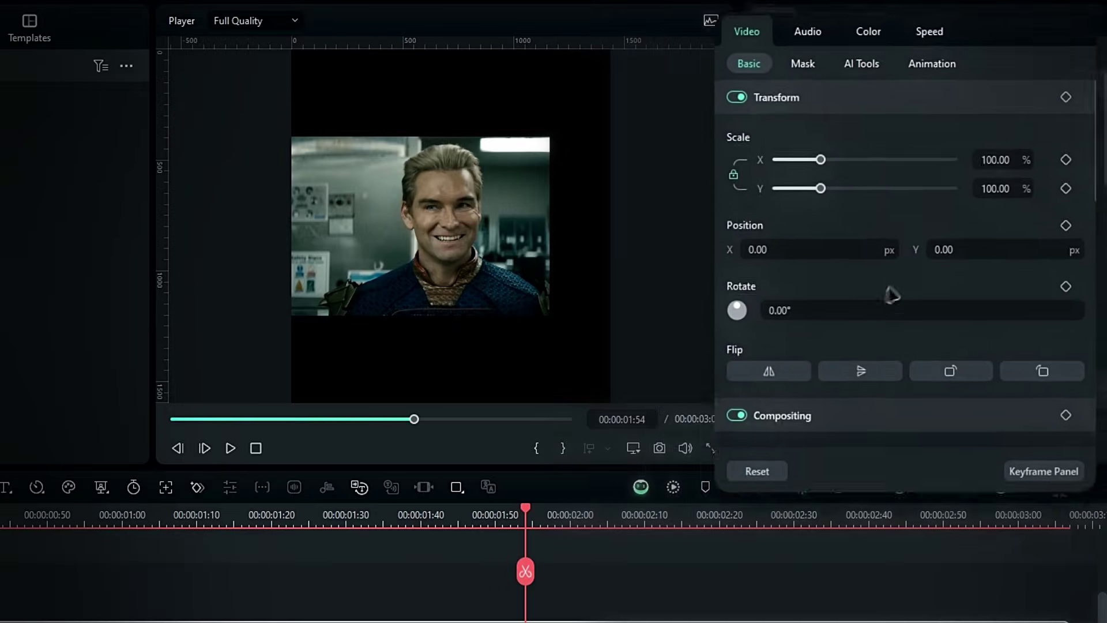
left_click_drag(937, 208, 980, 208)
left_click_drag(787, 207, 807, 207)
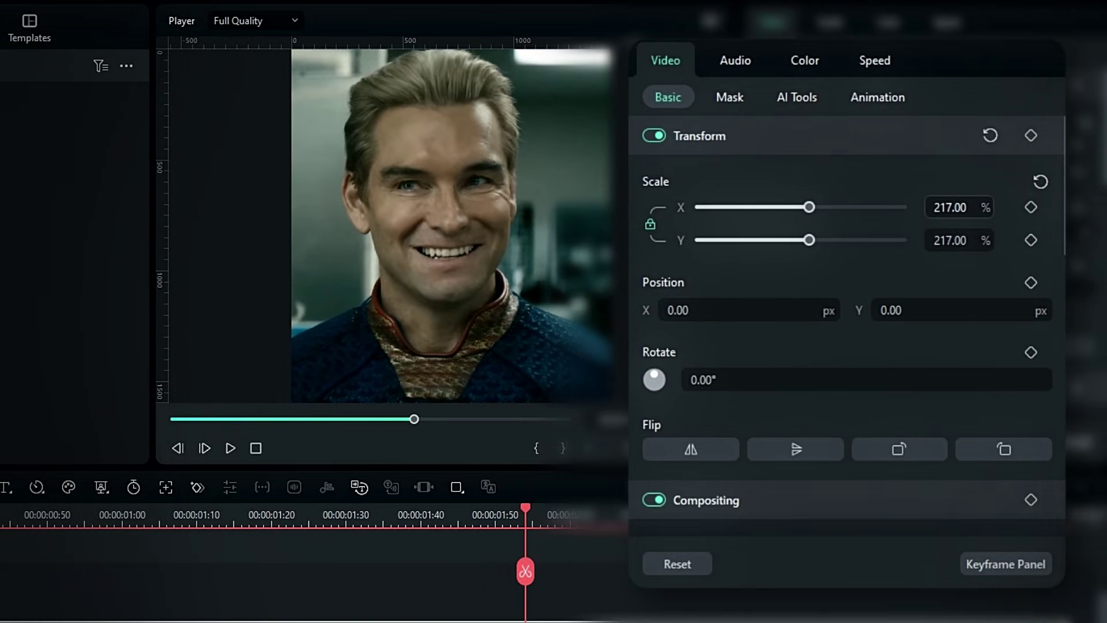
left_click(780, 300)
type("91")
key("Return")
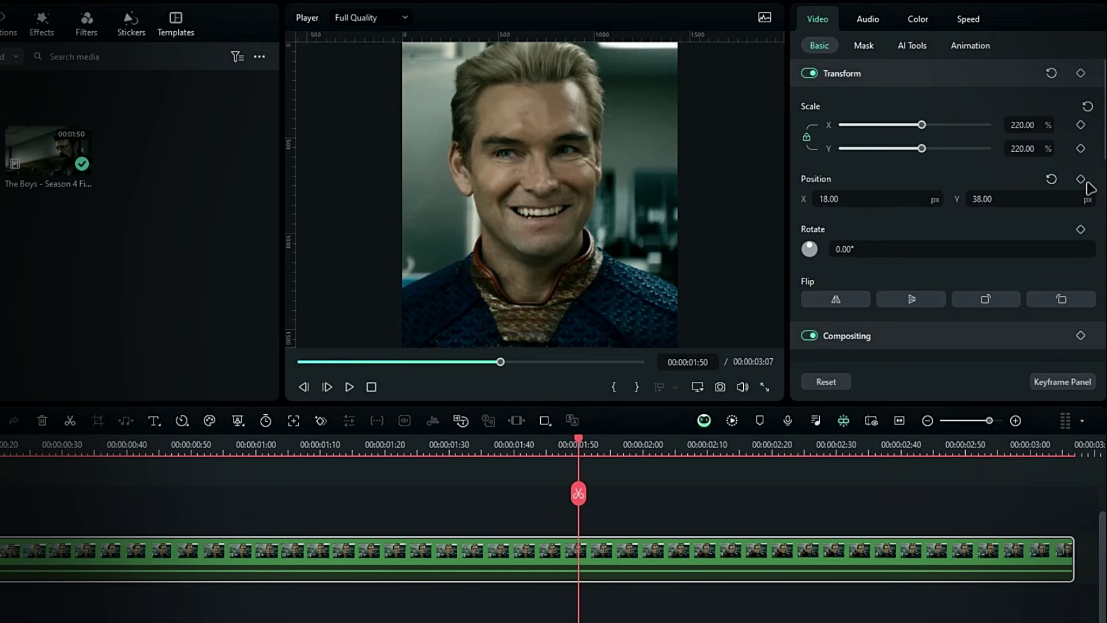
Keyframe the compound clip's position at 00:00:01:50, set X to 180 px at 00:00:02:10, and scrub back to check the movement
left_click(1081, 179)
left_click_drag(578, 445, 708, 438)
left_click_drag(826, 199, 839, 199)
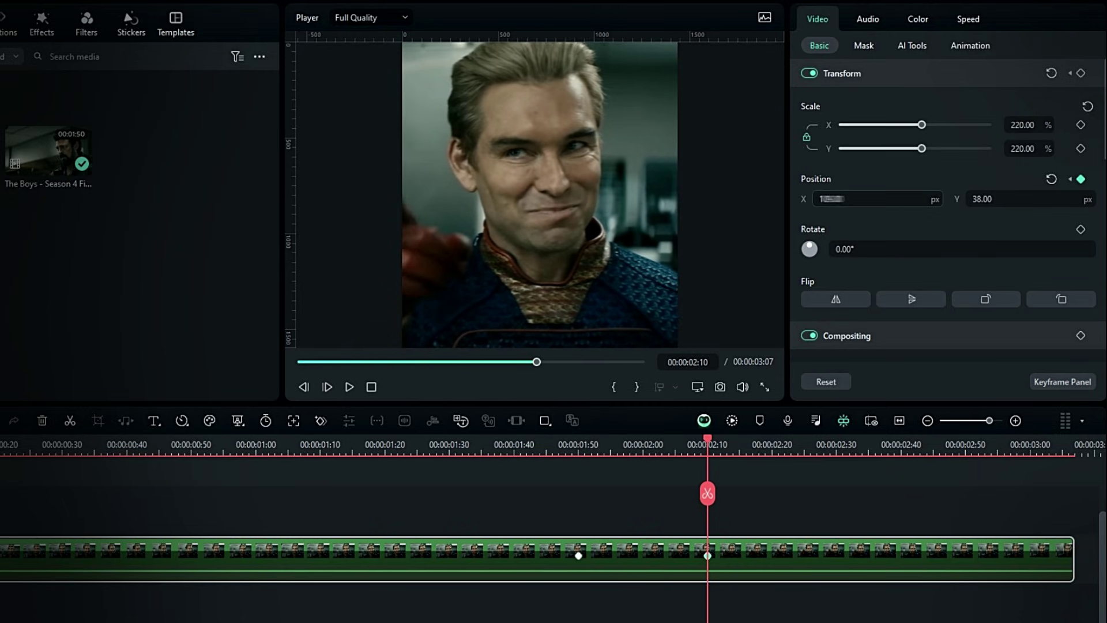
type("180")
key("Return")
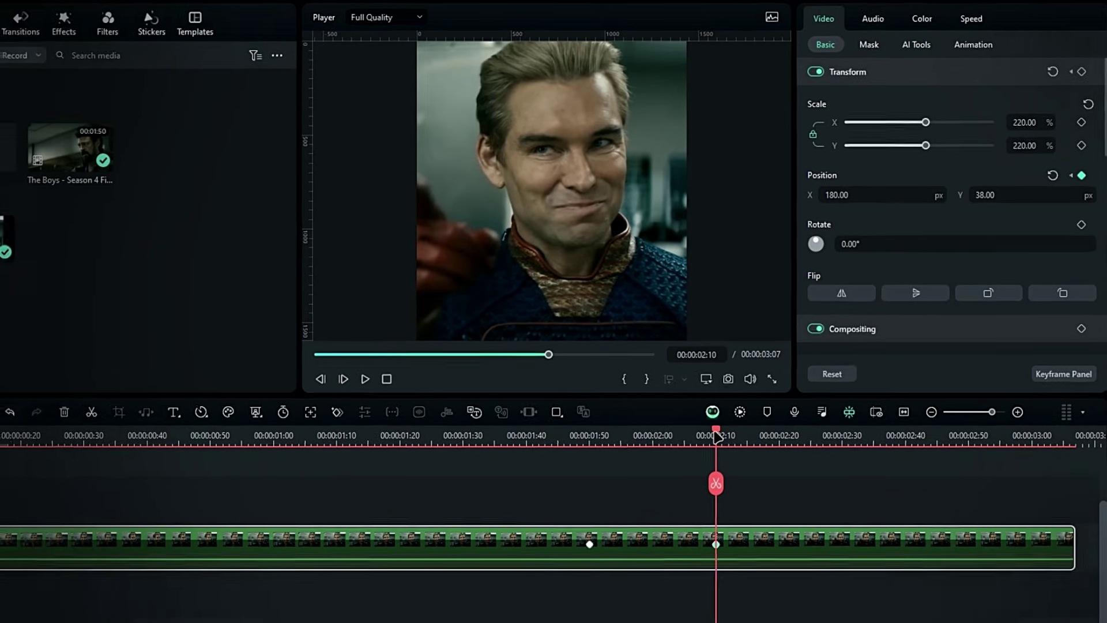
left_click_drag(707, 441, 640, 444)
left_click_drag(688, 406, 709, 405)
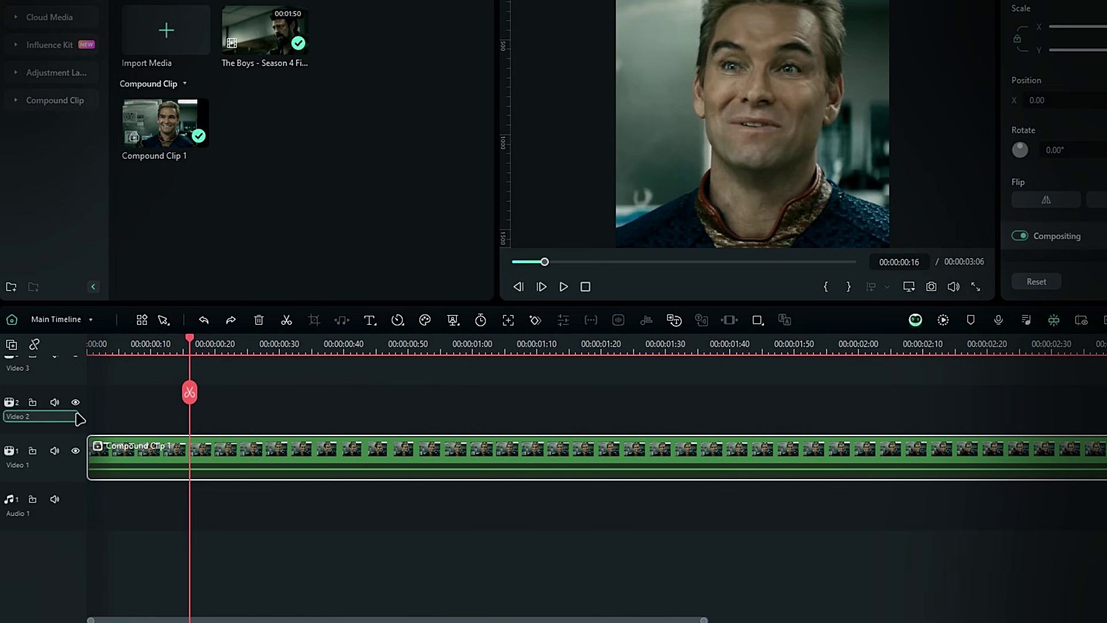
Duplicate the compound clip onto the video track directly above the original
key("ctrl+d")
left_click_drag(115, 459, 23, 459)
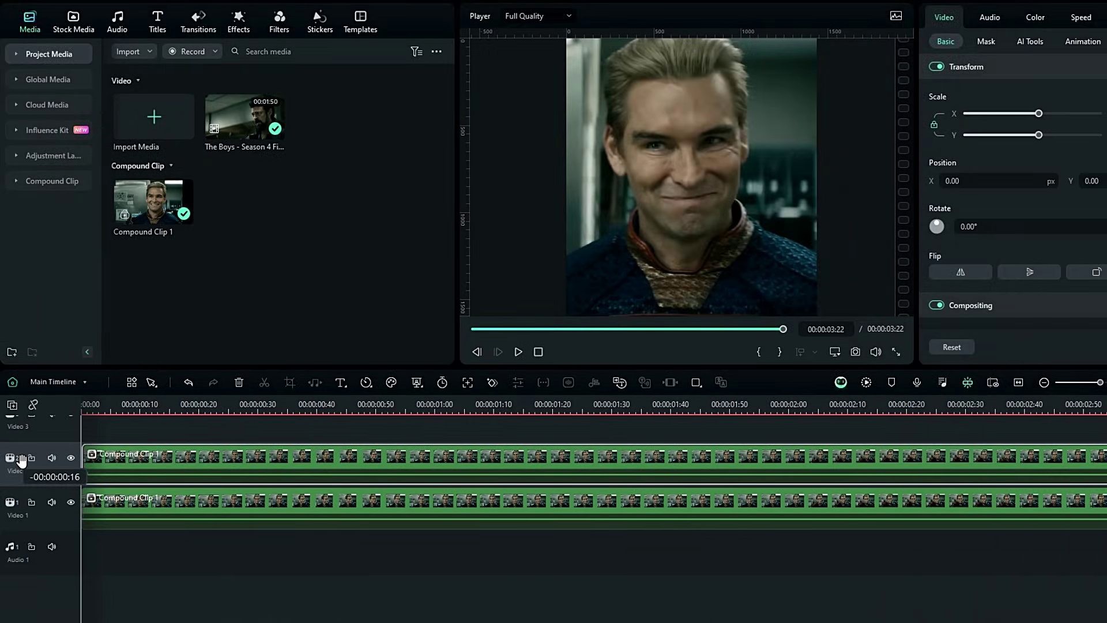
left_click(170, 402)
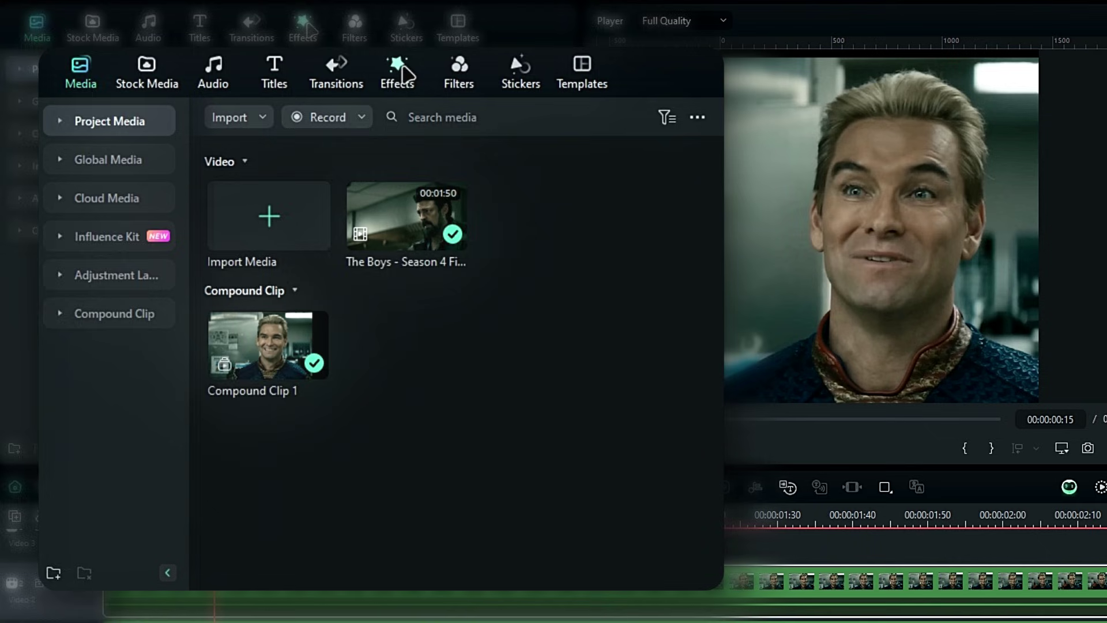
Apply the Sci-fi Magic effect Artistic Stretch Frame to the lower compound clip, set its Position to 16 and raise Enhanced
left_click(401, 72)
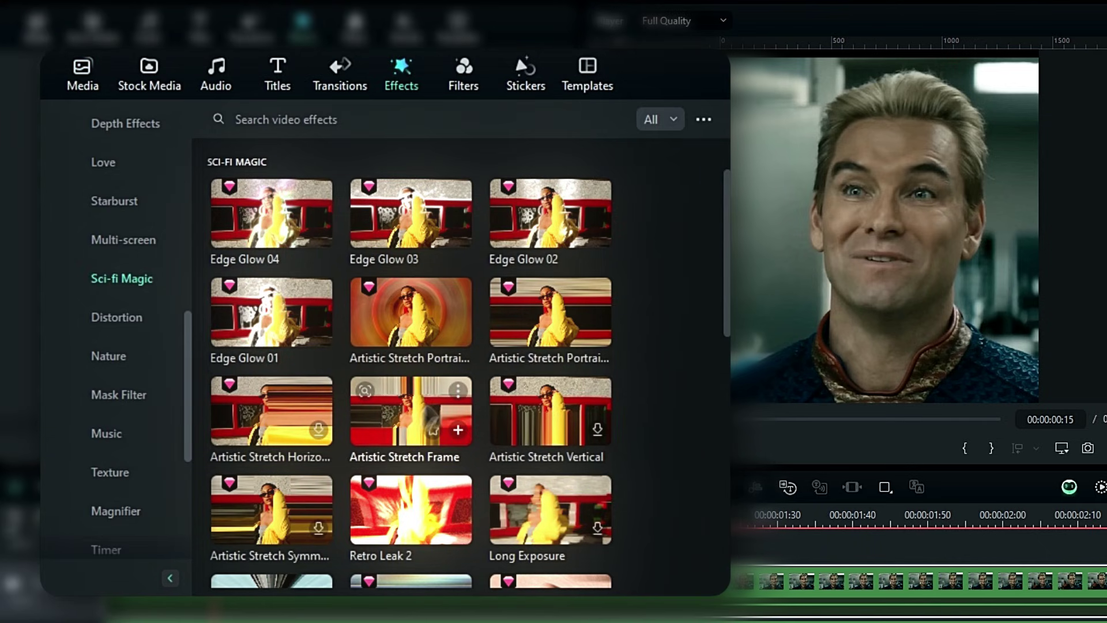
left_click_drag(408, 436, 255, 622)
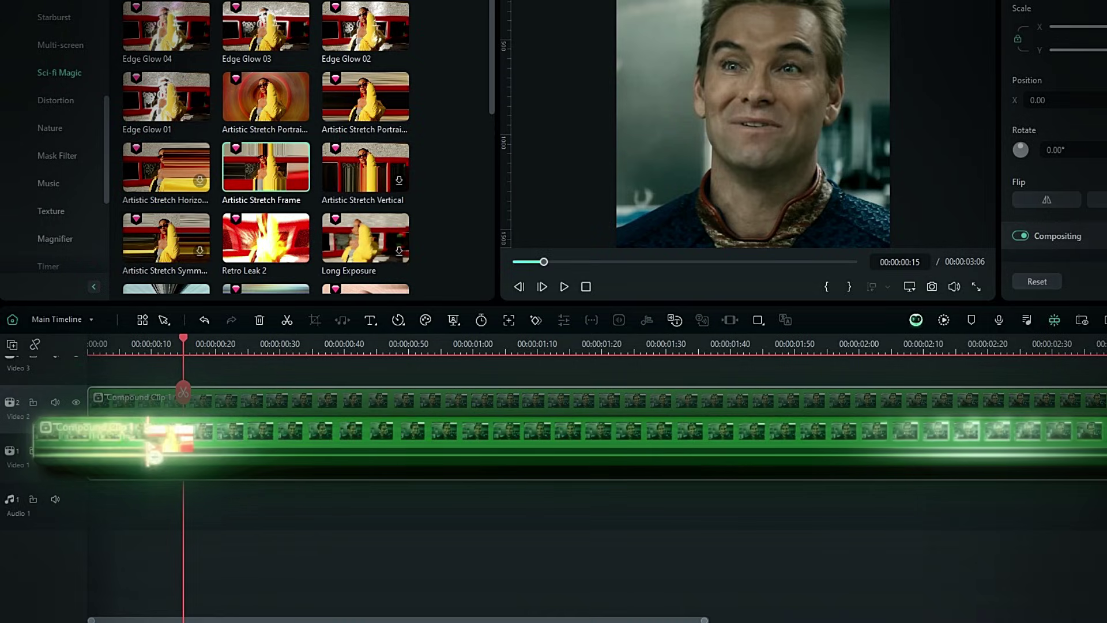
left_click_drag(154, 455, 178, 460)
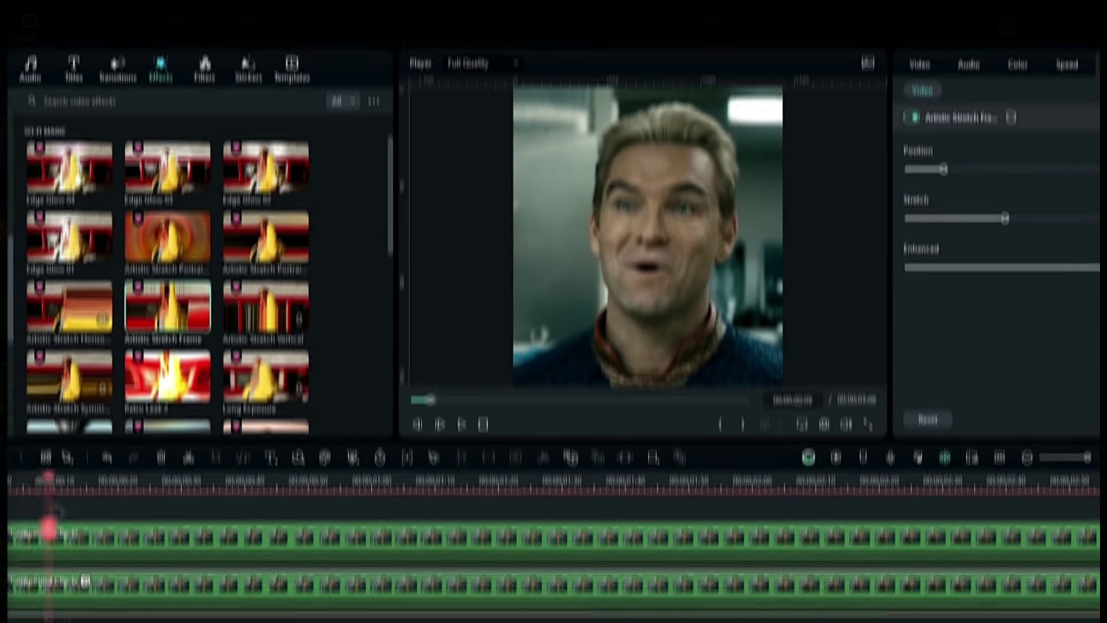
Scrub through the layered clips to check the stretched edges, and play the finished edit in the curve text Test project
left_click_drag(51, 522, 172, 472)
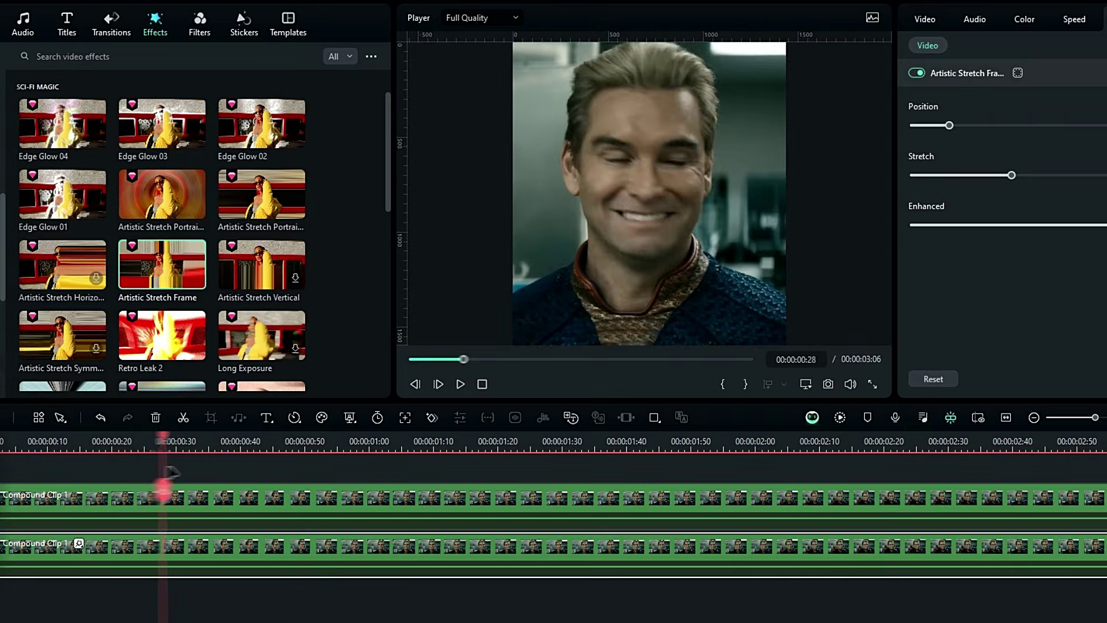
left_click_drag(251, 470, 425, 479)
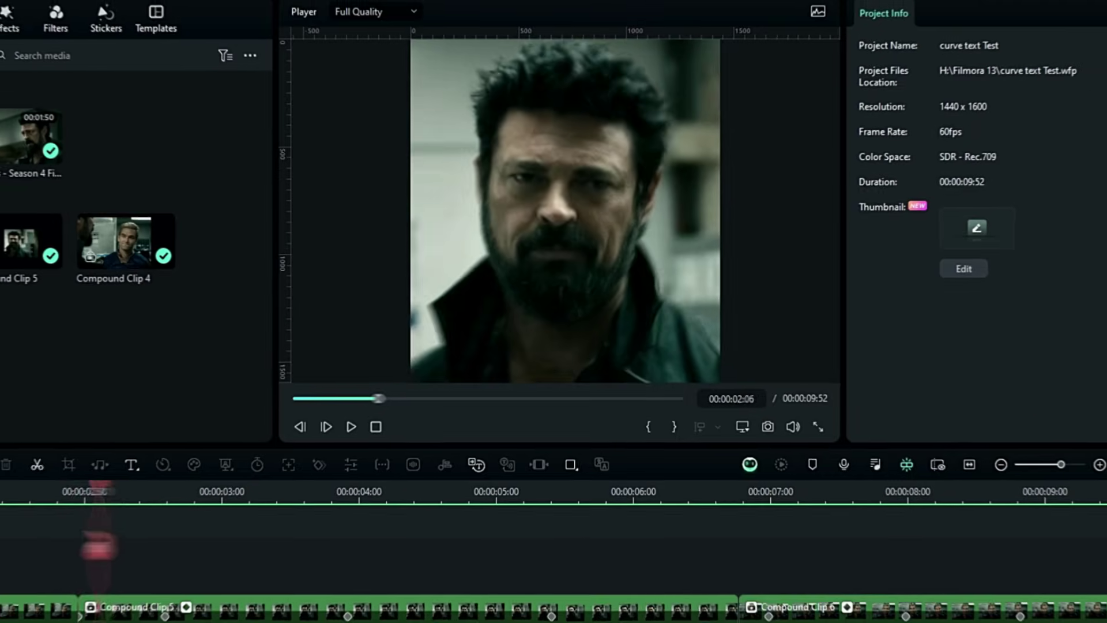
key("space")
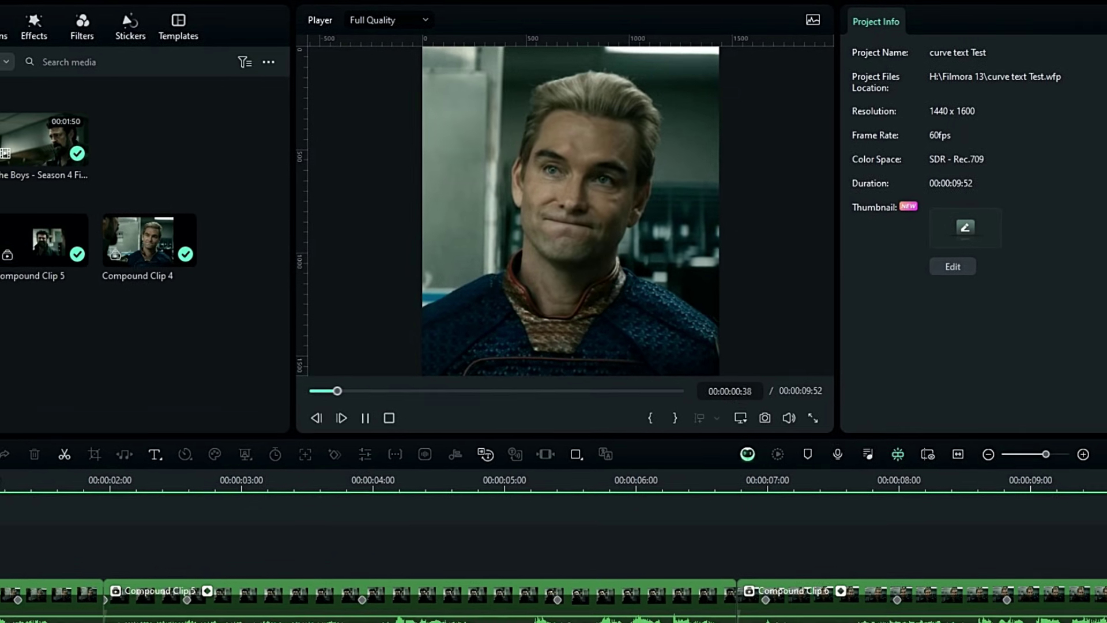